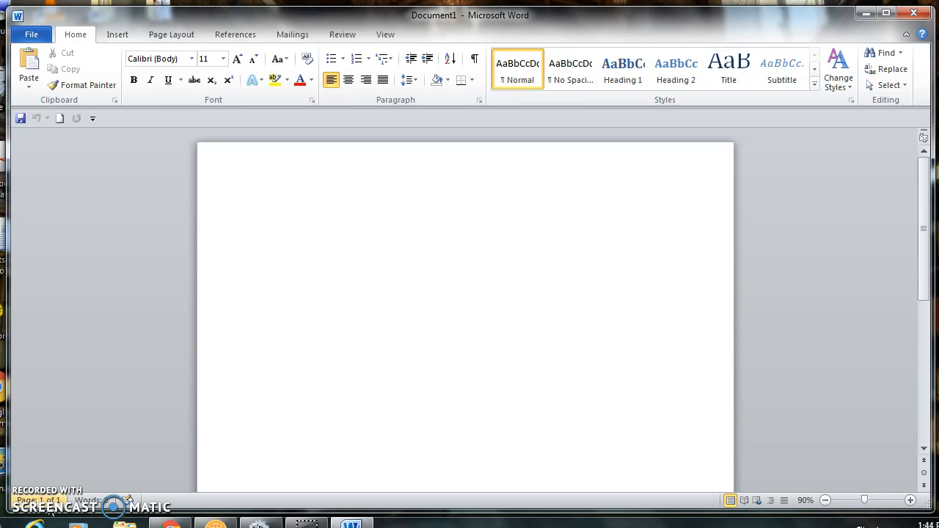
Select all of the empty Document1 with Ctrl+A.
{"action": "key", "text": "ctrl+a"}
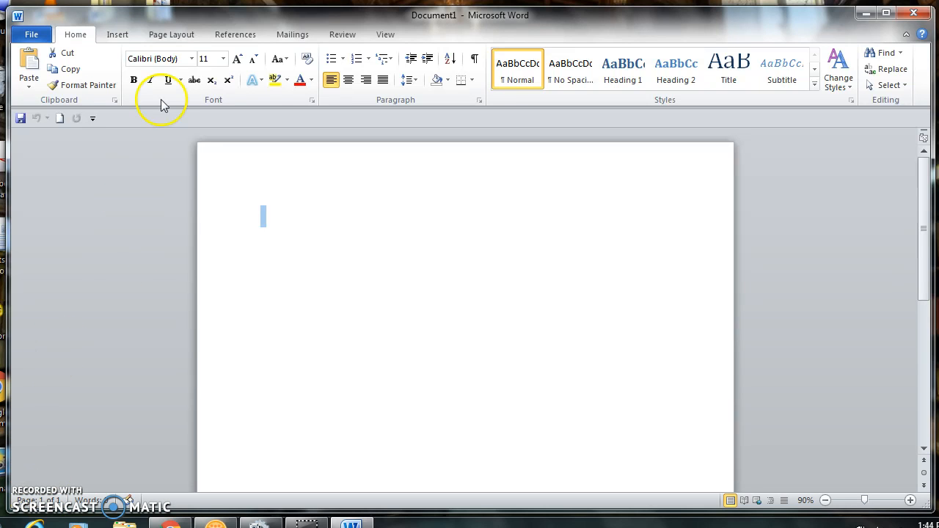
Set the font to Times New Roman at 12 pt.
{"action": "left_click", "coordinate": [192, 59]}
{"action": "left_click", "coordinate": [191, 59]}
{"action": "left_click", "coordinate": [191, 59]}
{"action": "left_click", "coordinate": [192, 58]}
{"action": "left_click", "coordinate": [191, 58]}
{"action": "left_click", "coordinate": [192, 59]}
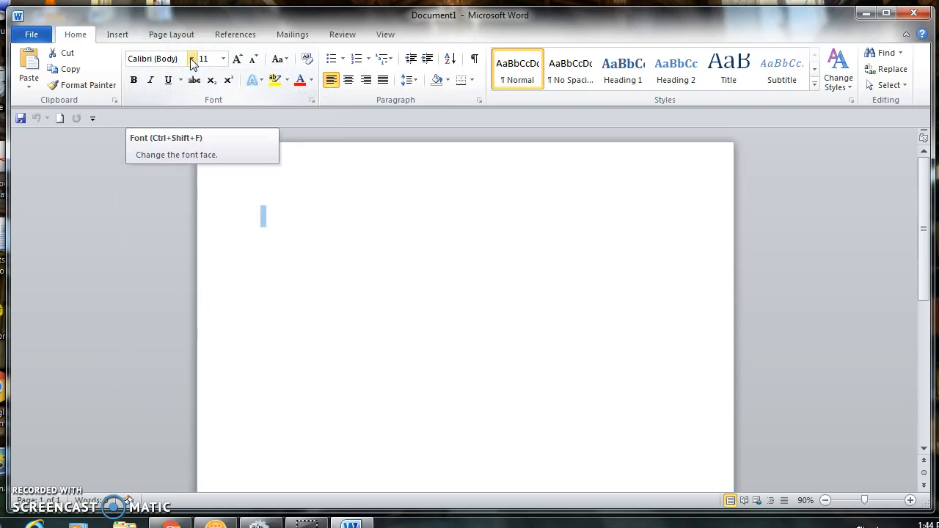
{"action": "left_click", "coordinate": [191, 59]}
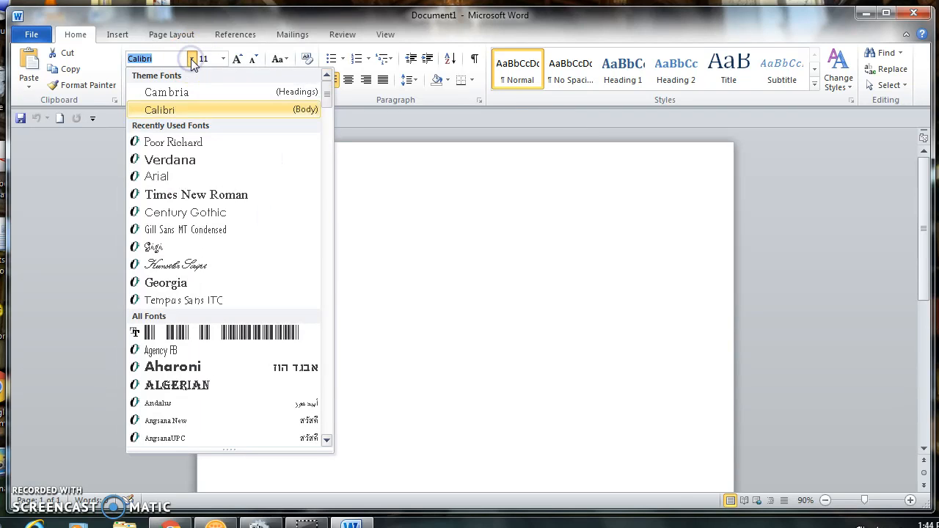
{"action": "left_click", "coordinate": [162, 201]}
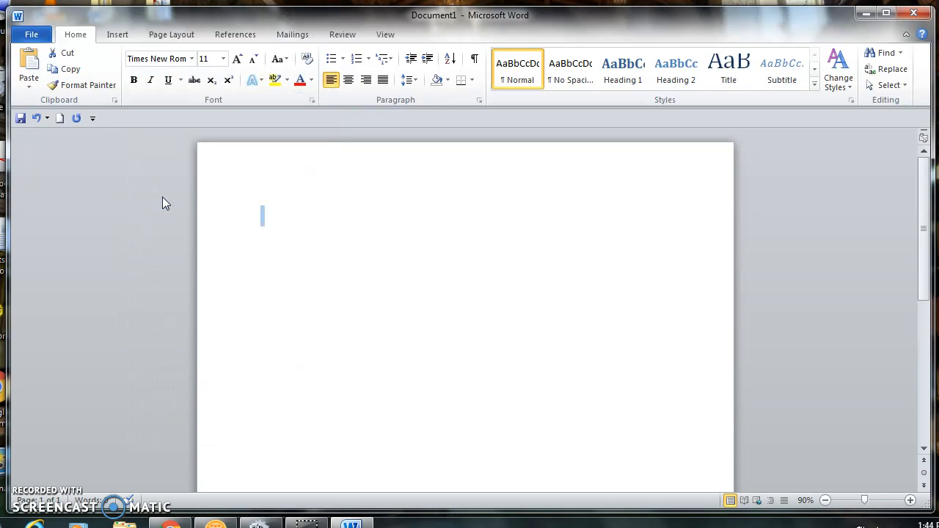
{"action": "left_click", "coordinate": [223, 59]}
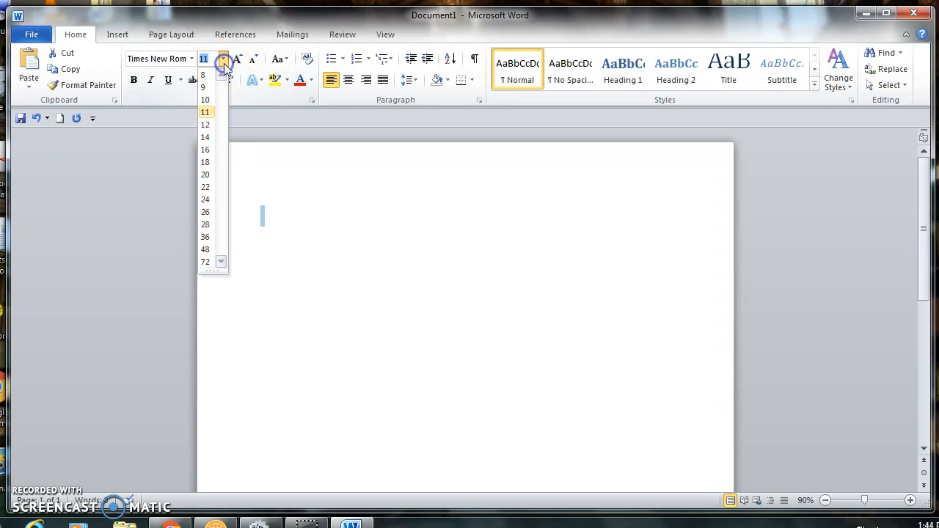
{"action": "left_click", "coordinate": [209, 124]}
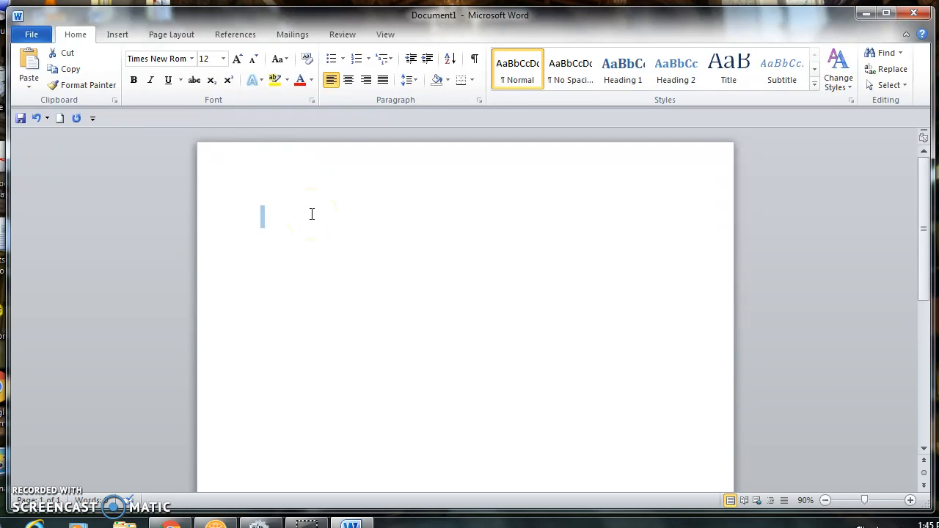
Remove the space after paragraphs and set 2.0 double line spacing.
{"action": "left_click", "coordinate": [416, 83]}
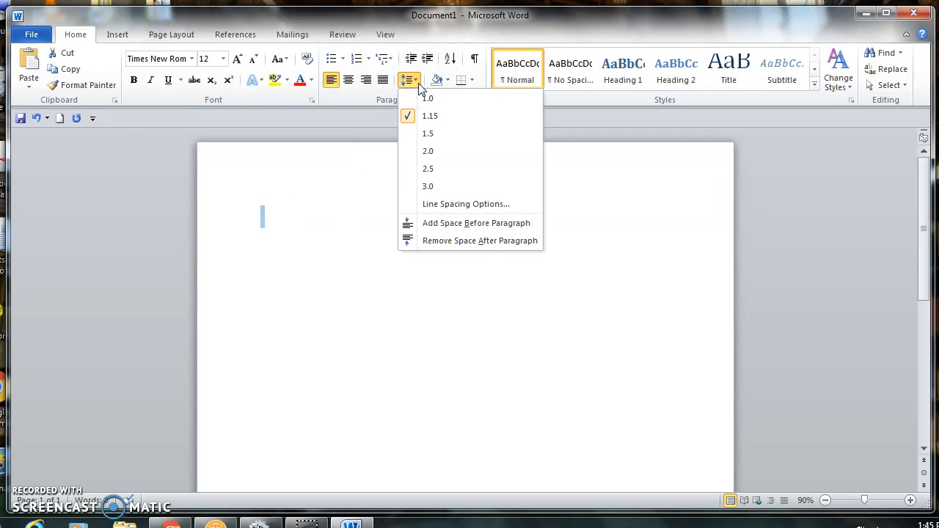
{"action": "left_click", "coordinate": [431, 242]}
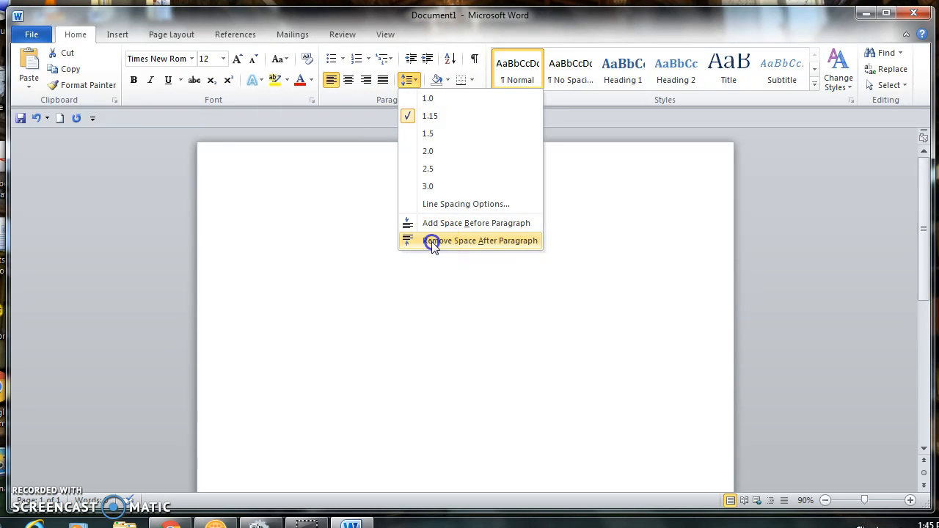
{"action": "left_click", "coordinate": [415, 83]}
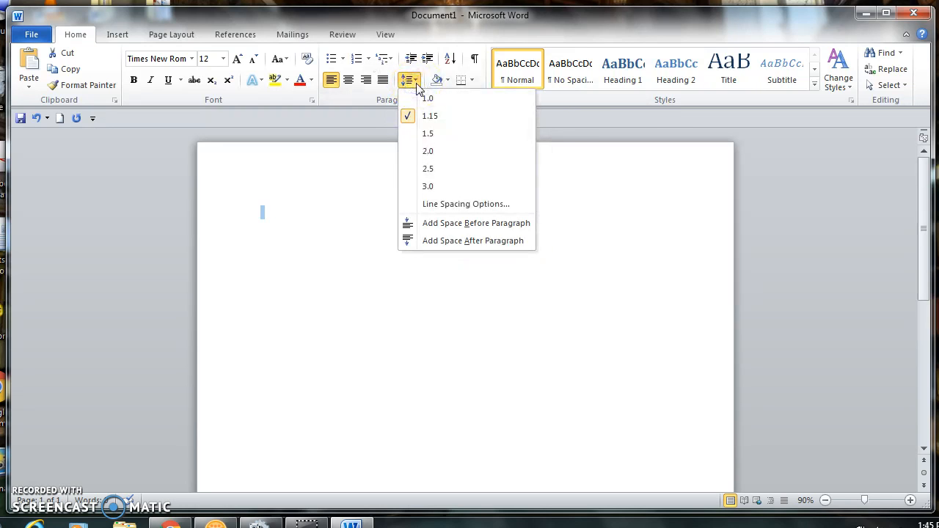
{"action": "left_click", "coordinate": [417, 152]}
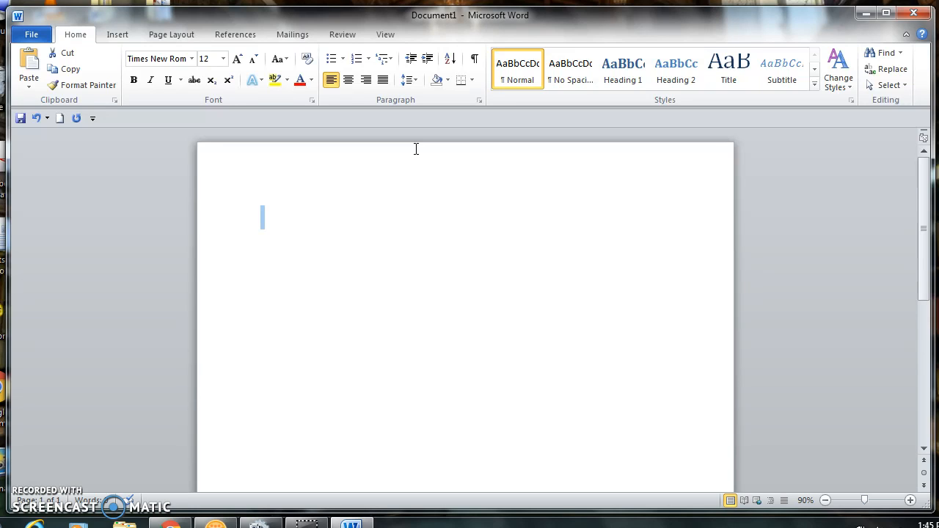
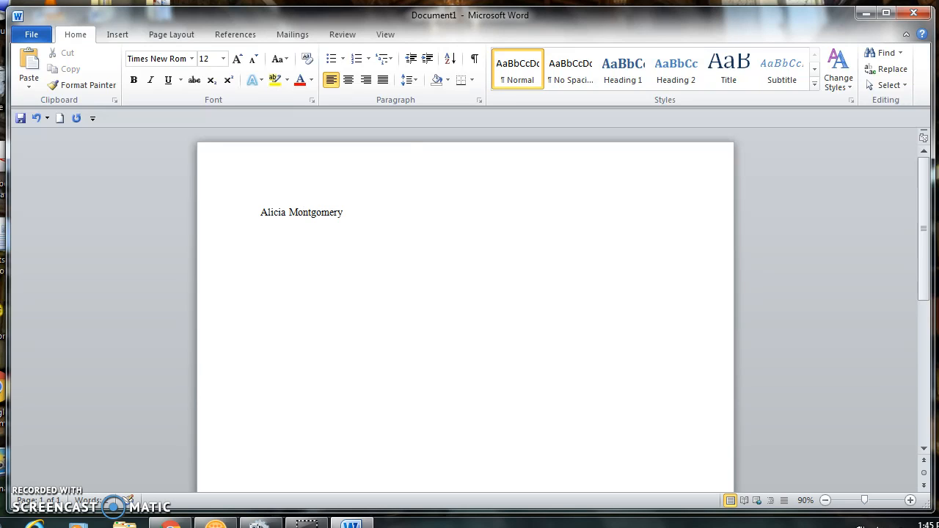
Type the student's name, teacher's name, 'Senior Language Arts' and '3 November 2016' on separate lines, then open the header.
{"action": "key", "text": "Return"}
{"action": "type", "text": "Gardner"}
{"action": "key", "text": "Return"}
{"action": "type", "text": "Senior Language Arts"}
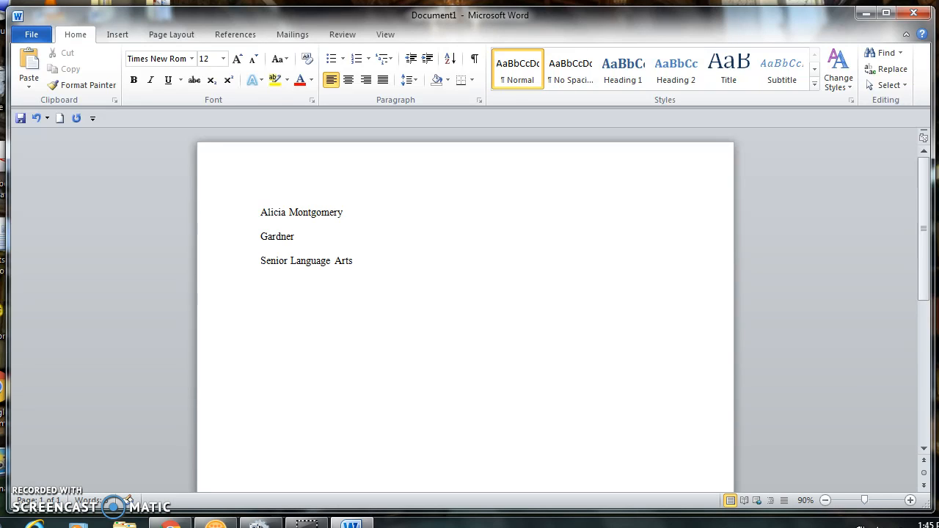
{"action": "key", "text": "Return"}
{"action": "type", "text": "3 Novemb"}
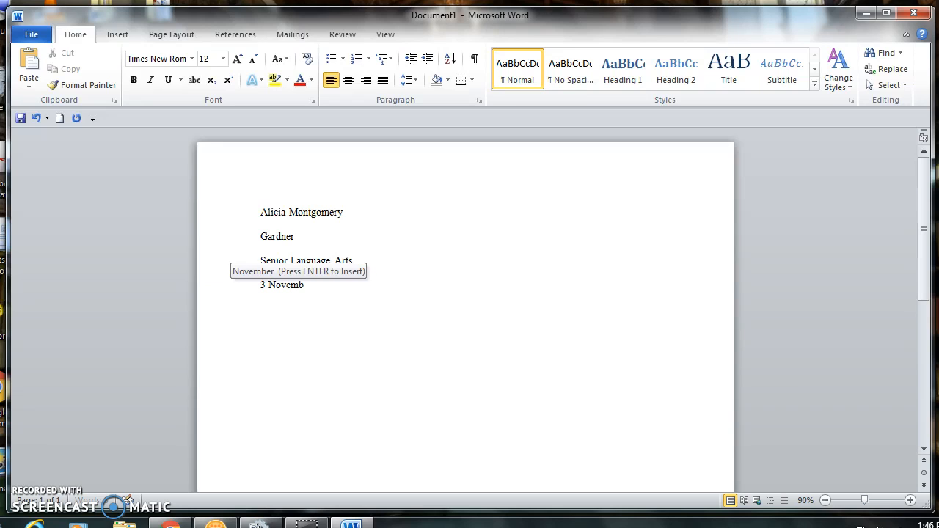
{"action": "type", "text": "er 2016"}
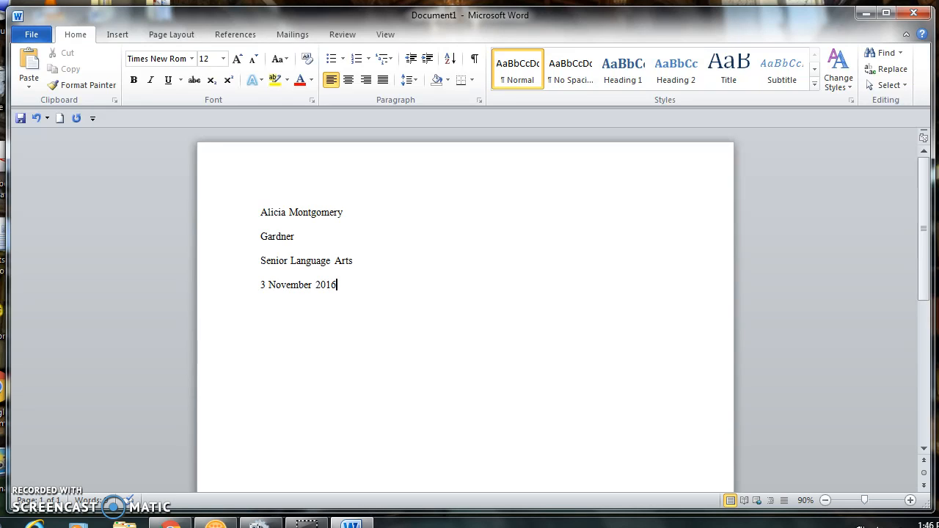
{"action": "double_click", "coordinate": [429, 162]}
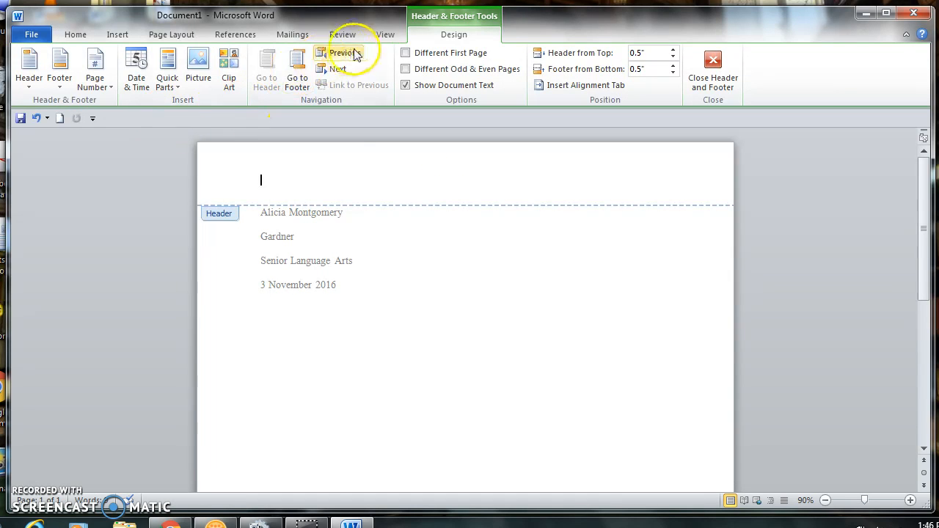
Add a right-aligned page number to the header preceded by the student's last name.
{"action": "left_click", "coordinate": [385, 36]}
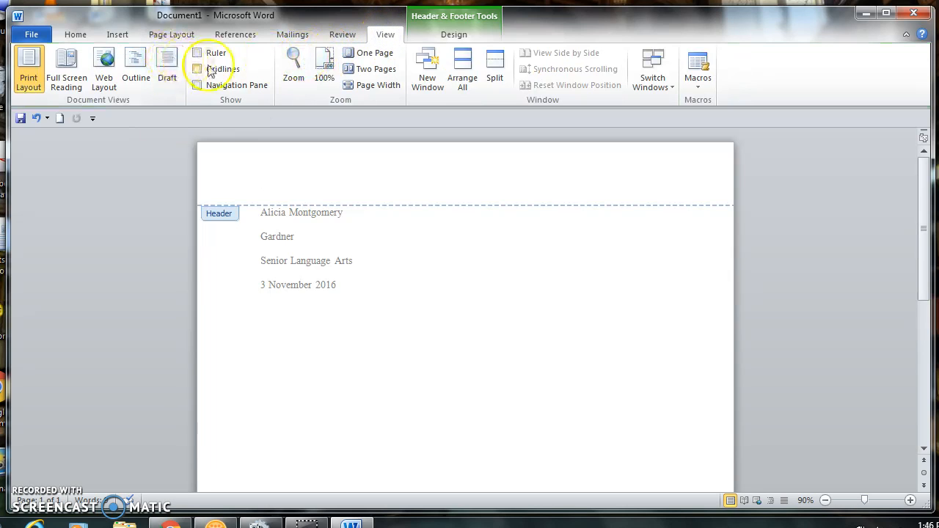
{"action": "left_click", "coordinate": [117, 36]}
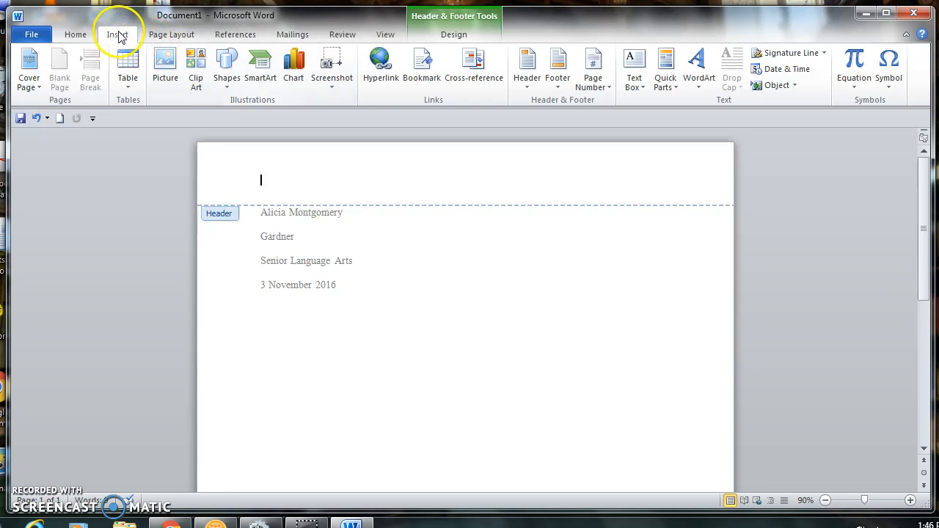
{"action": "left_click", "coordinate": [603, 87]}
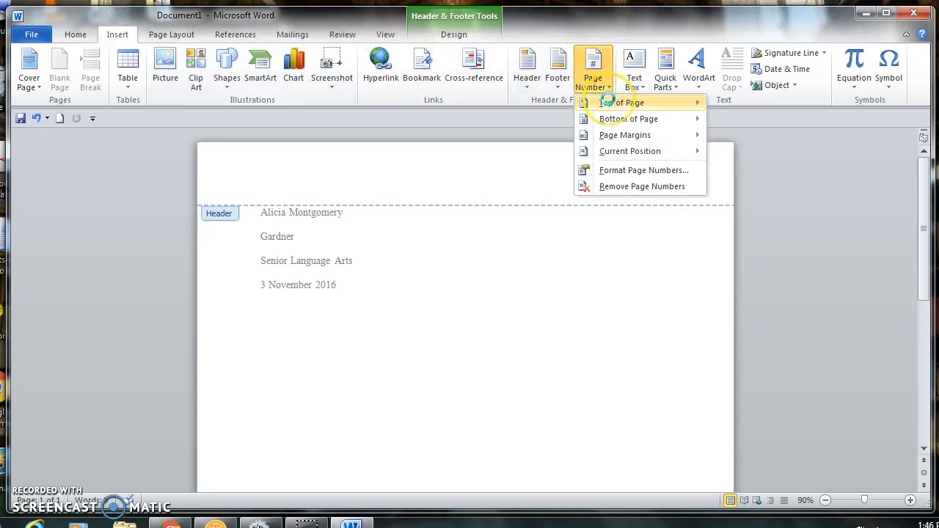
{"action": "mouse_move", "coordinate": [607, 101]}
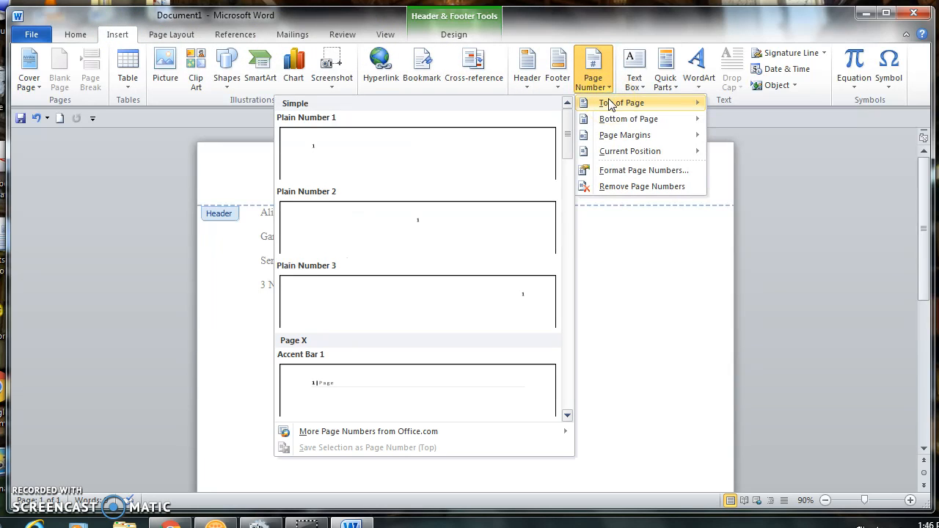
{"action": "left_click", "coordinate": [476, 295]}
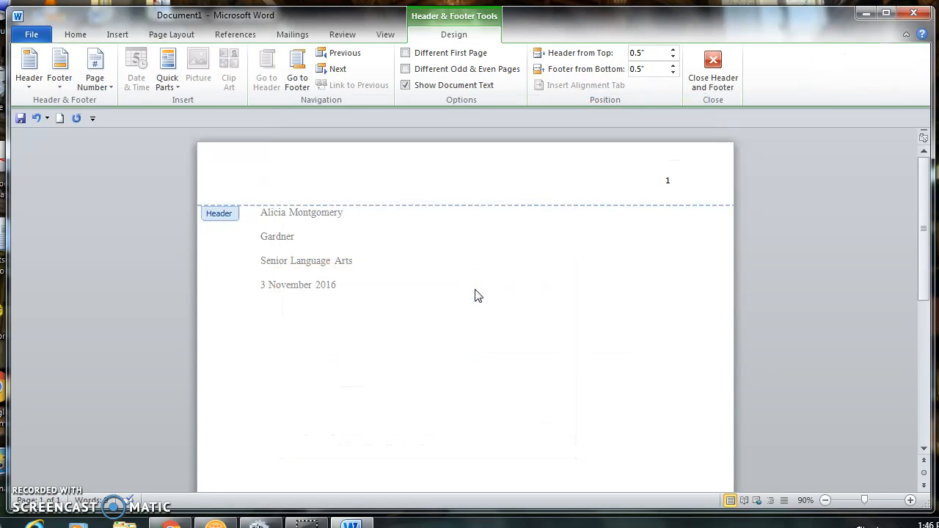
{"action": "type", "text": "Mont"}
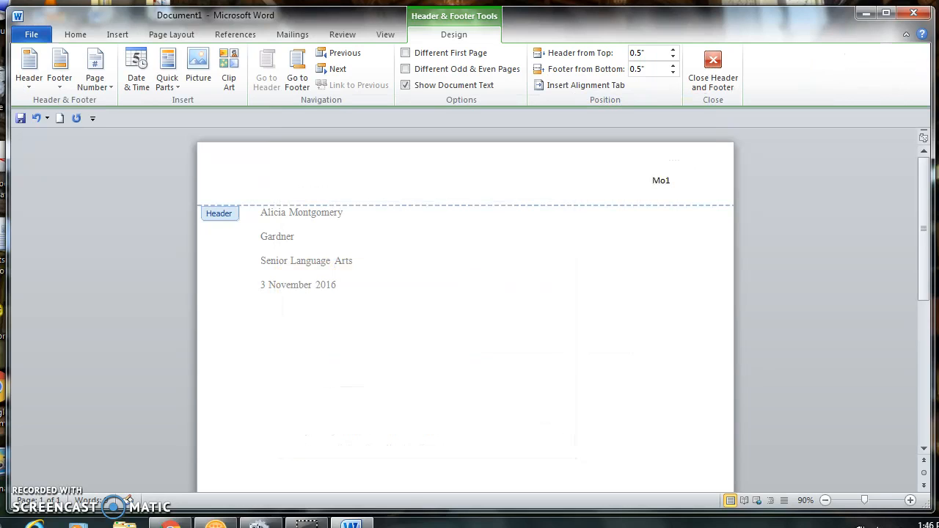
{"action": "type", "text": "gomery"}
Format the header text as Times New Roman 12 pt and return to the end of the date line.
{"action": "key", "text": "ctrl+a"}
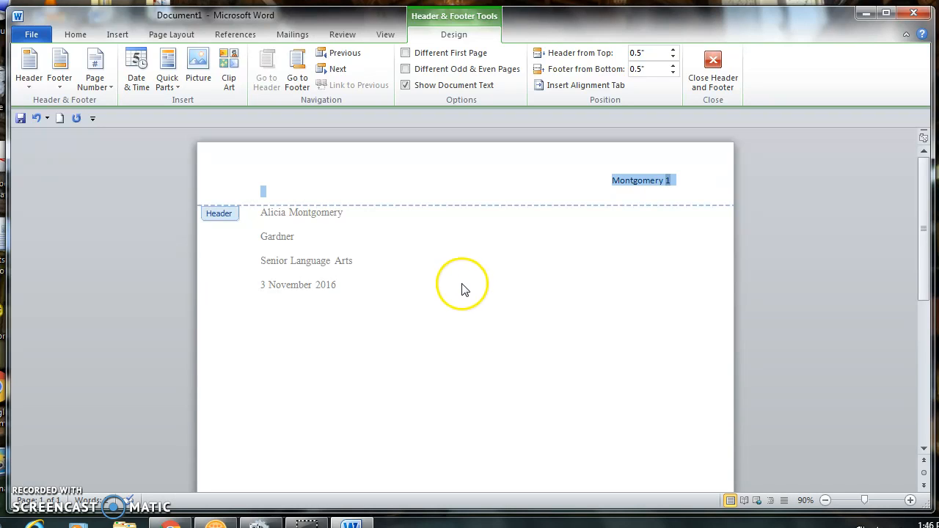
{"action": "left_click", "coordinate": [77, 34]}
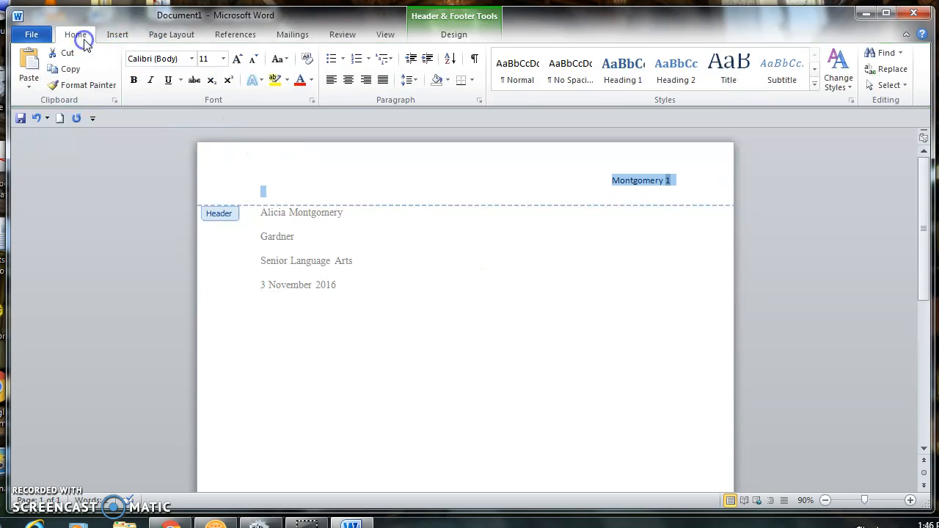
{"action": "left_click", "coordinate": [191, 59]}
{"action": "left_click", "coordinate": [193, 142]}
{"action": "left_click", "coordinate": [223, 59]}
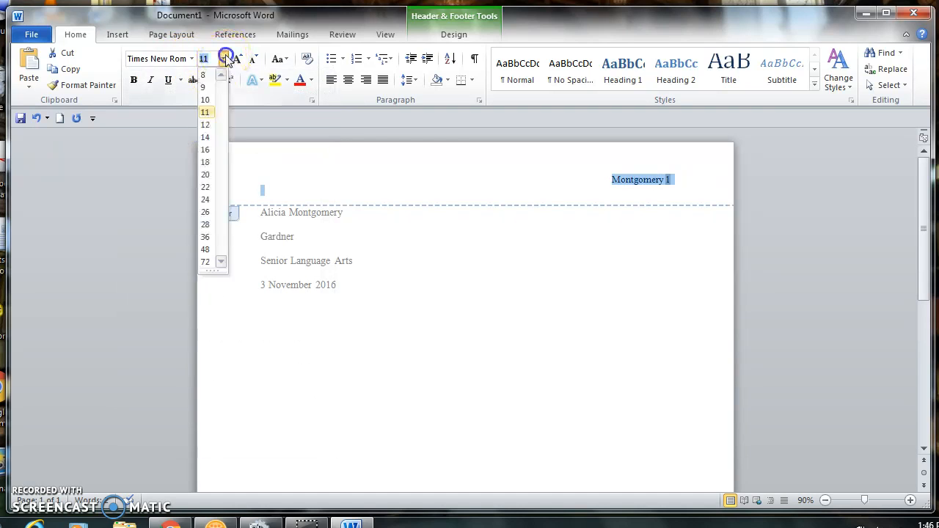
{"action": "left_click", "coordinate": [206, 125]}
{"action": "double_click", "coordinate": [385, 312]}
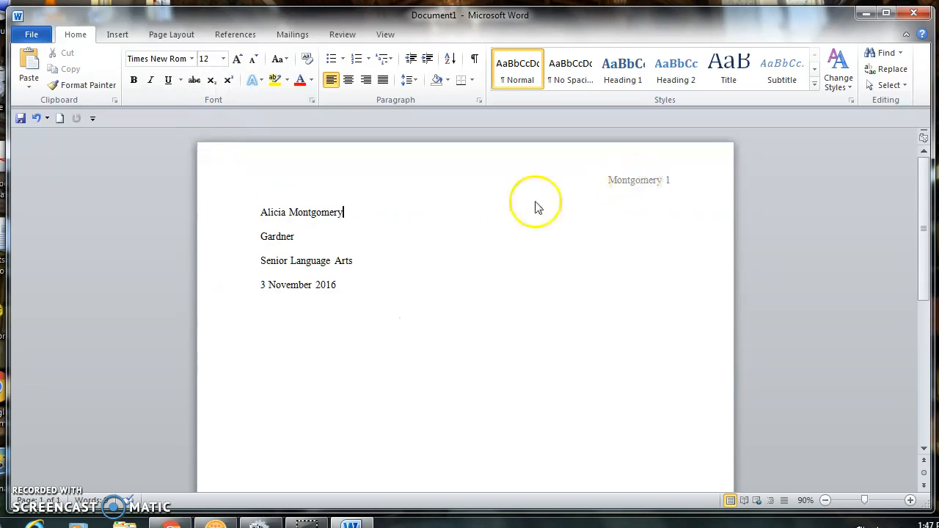
{"action": "left_click", "coordinate": [360, 300]}
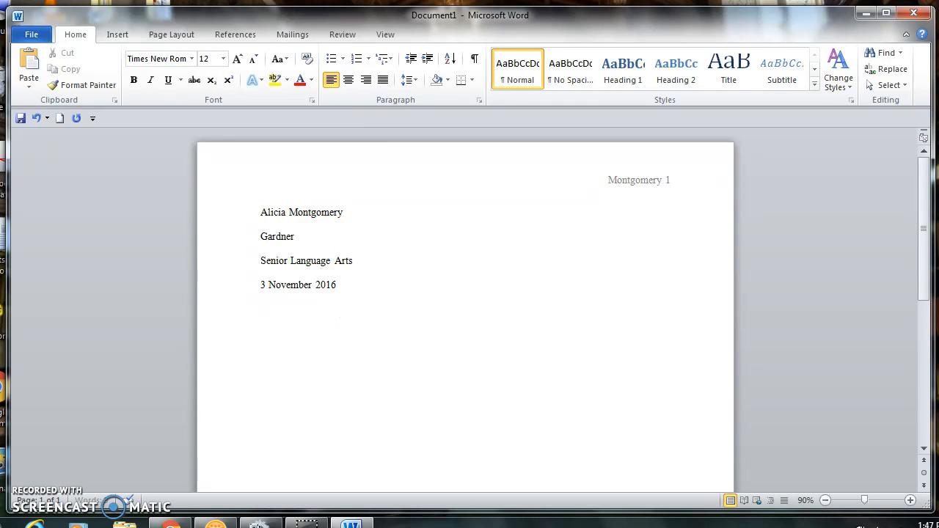
Add a centred 'Title' line below the date.
{"action": "left_click", "coordinate": [349, 80]}
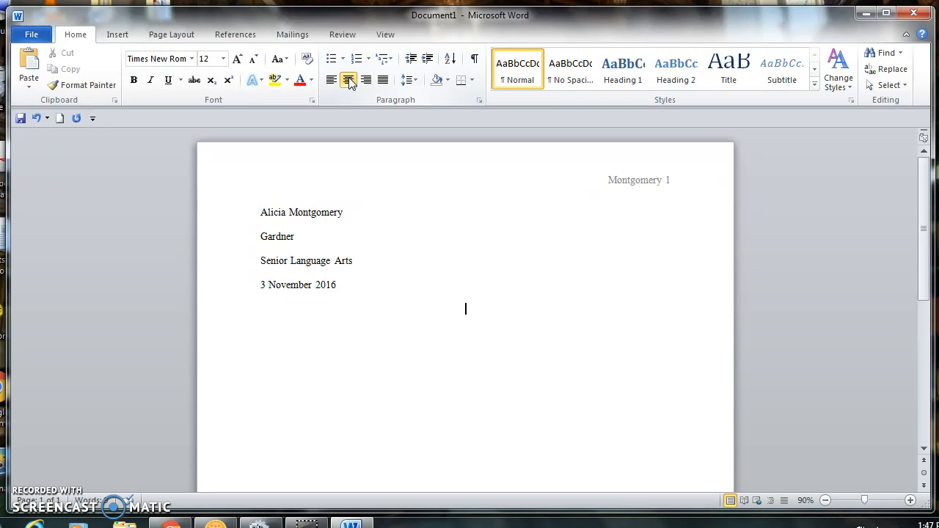
{"action": "type", "text": "Title"}
{"action": "key", "text": "Return"}
Type a left-aligned, Tab-indented paragraph 'The is the introduction of the paper...'.
{"action": "left_click", "coordinate": [465, 332]}
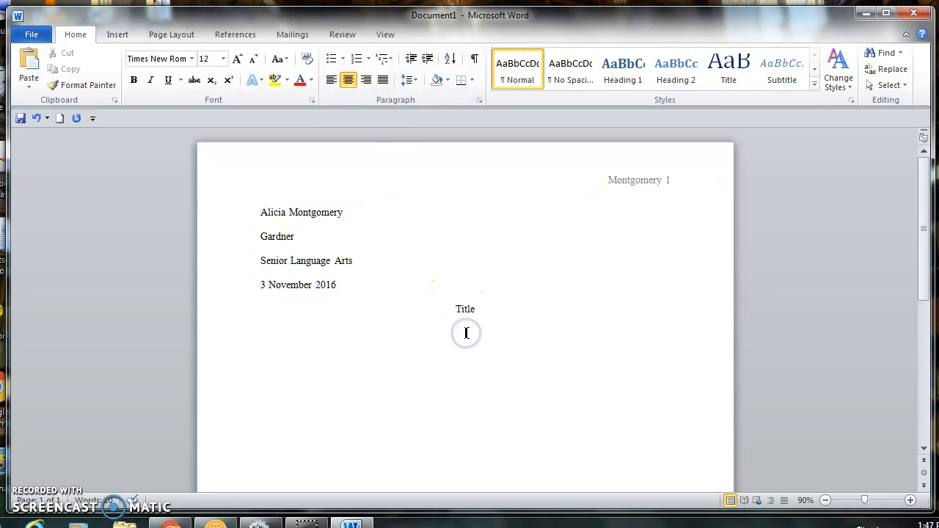
{"action": "left_click", "coordinate": [331, 82]}
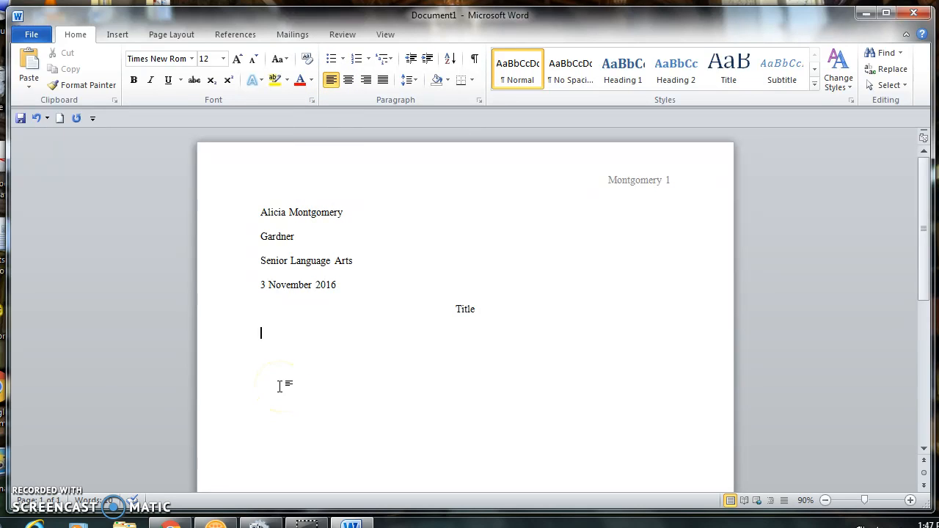
{"action": "key", "text": "Tab"}
{"action": "type", "text": "The is the intro"}
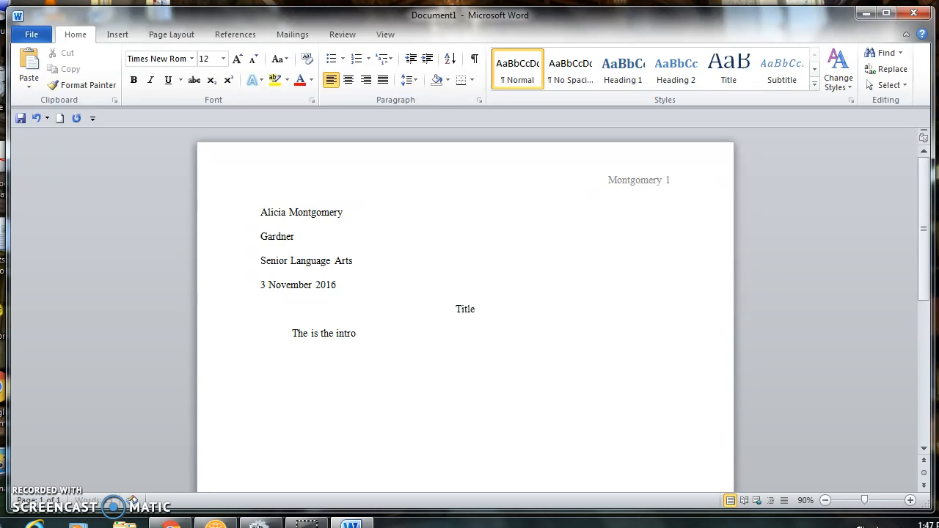
{"action": "type", "text": "duction of the pap"}
{"action": "type", "text": "er..."}
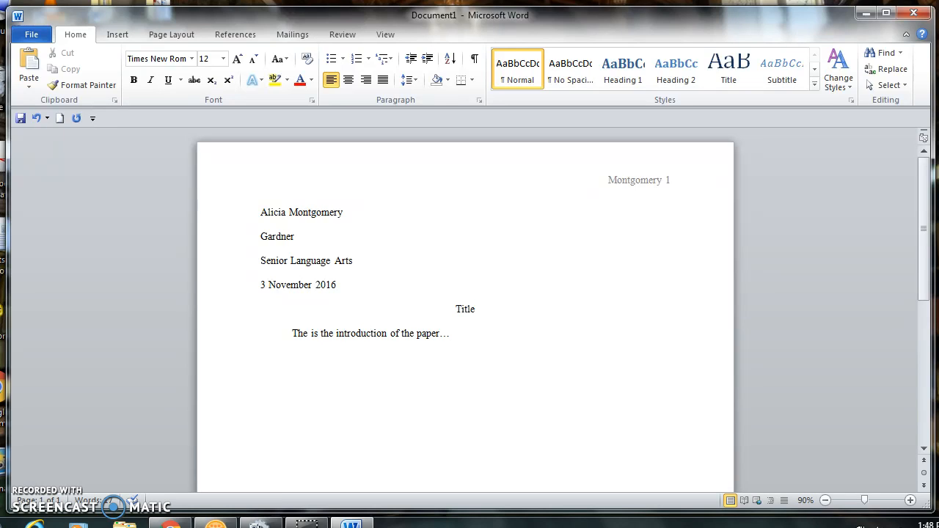
Insert a page break to start page 2.
{"action": "left_click", "coordinate": [118, 35]}
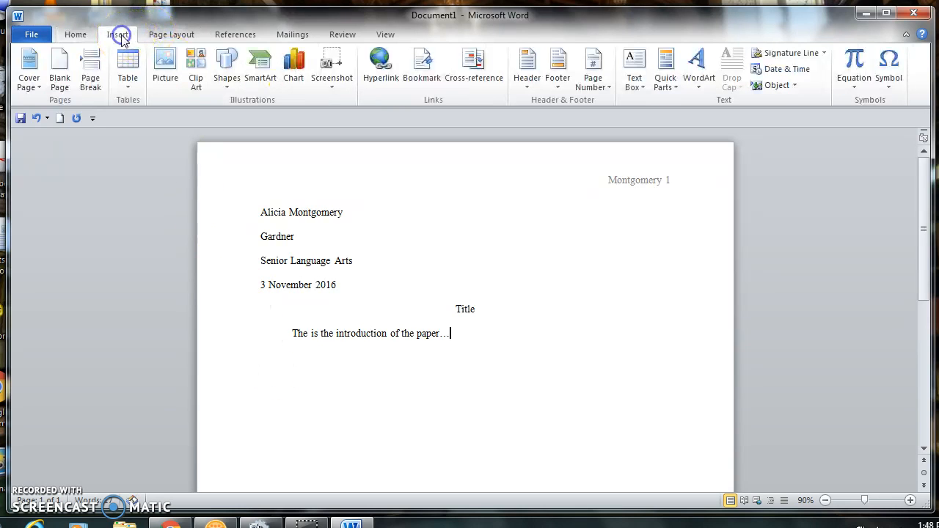
{"action": "left_click", "coordinate": [91, 73]}
{"action": "left_click_drag", "start_coordinate": [926, 269], "coordinate": [928, 339]}
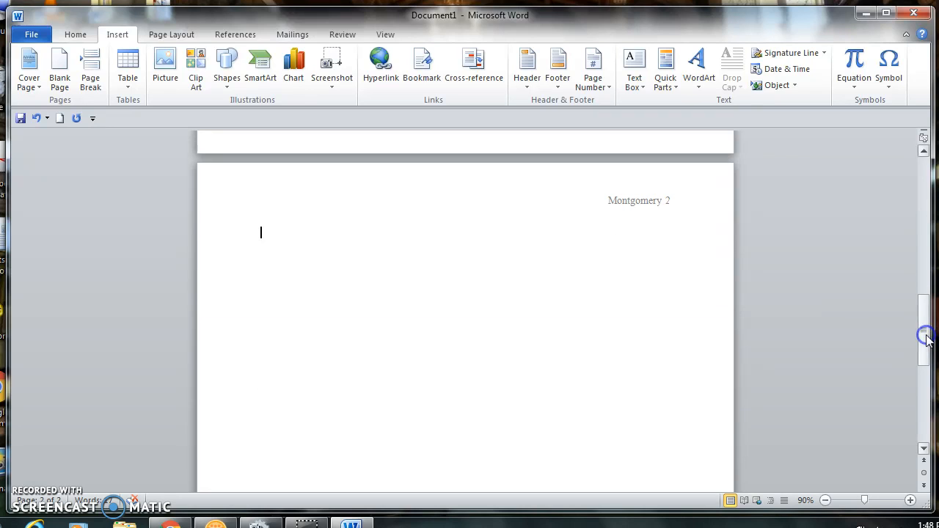
Add a centred 'Works Cited' heading with a left-aligned line beneath it.
{"action": "left_click", "coordinate": [74, 35]}
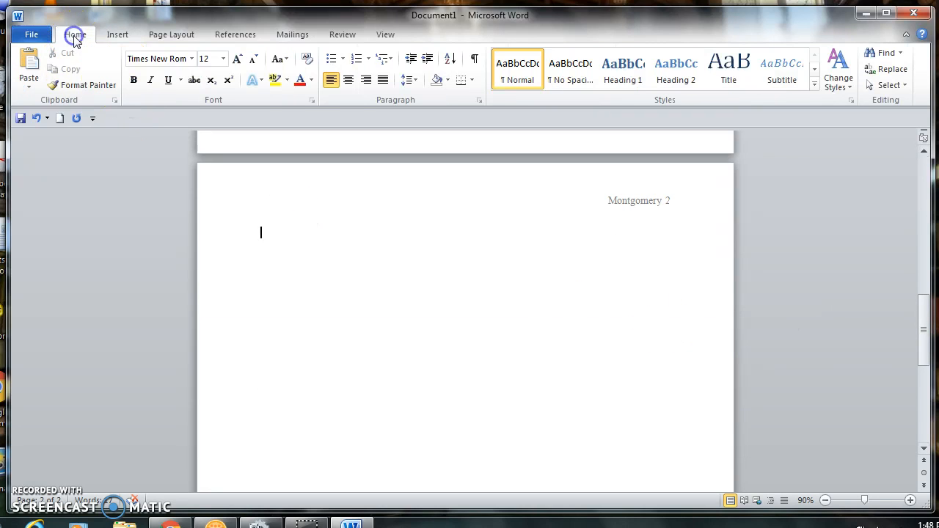
{"action": "left_click", "coordinate": [349, 81]}
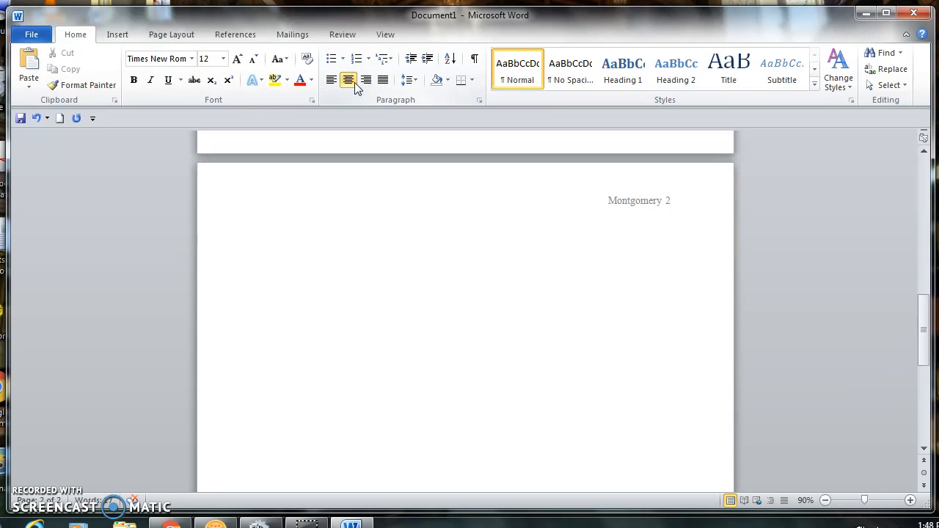
{"action": "type", "text": "Works Cited"}
{"action": "key", "text": "Return"}
{"action": "left_click", "coordinate": [330, 83]}
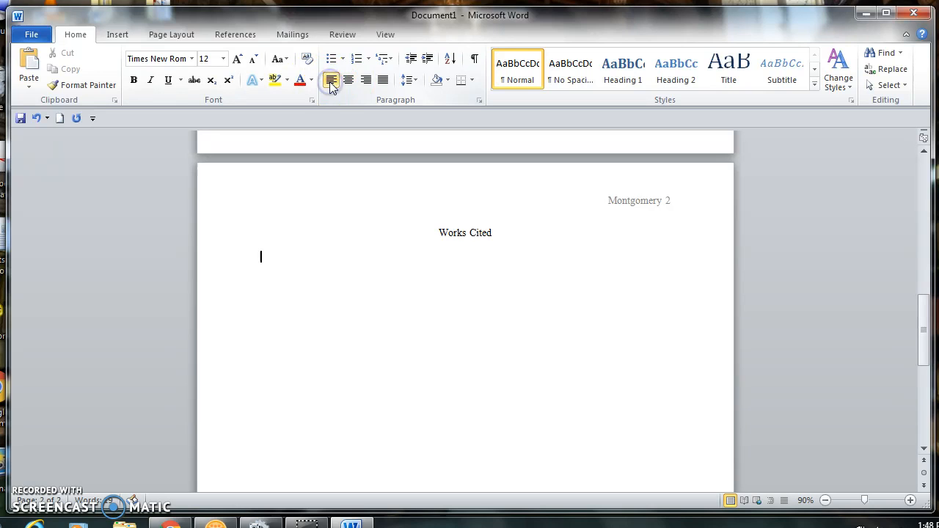
Turn on the ruler and place the caret below Works Cited.
{"action": "left_click", "coordinate": [387, 37]}
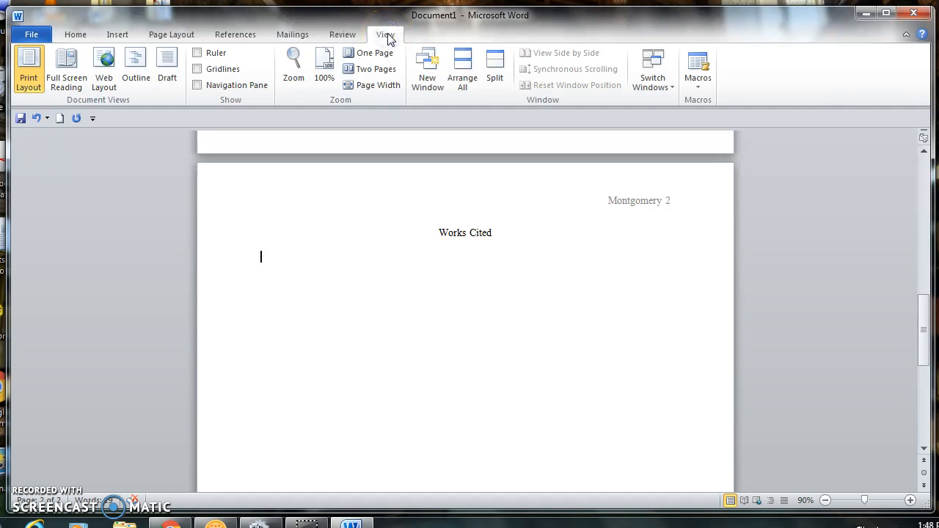
{"action": "left_click", "coordinate": [197, 53]}
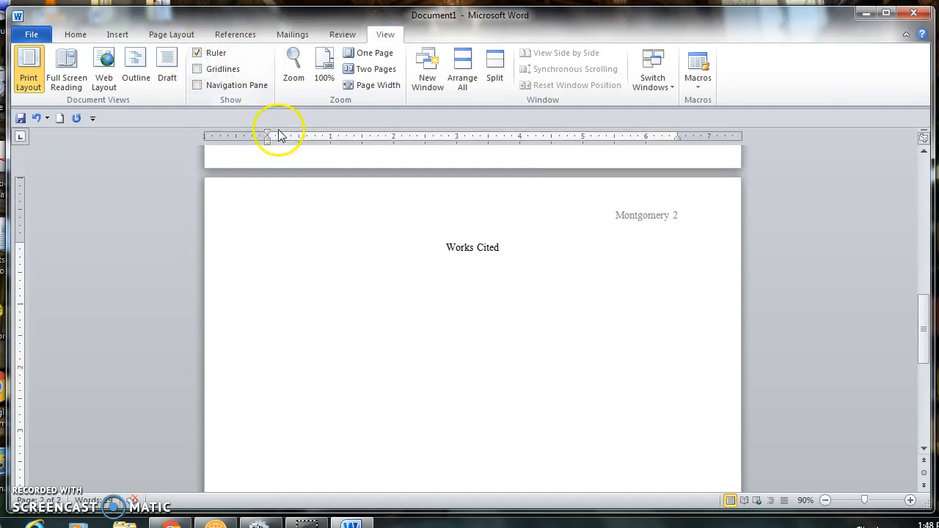
{"action": "left_click", "coordinate": [279, 270]}
Type 'Surname, Name.' followed by the book title in italics.
{"action": "type", "text": "S"}
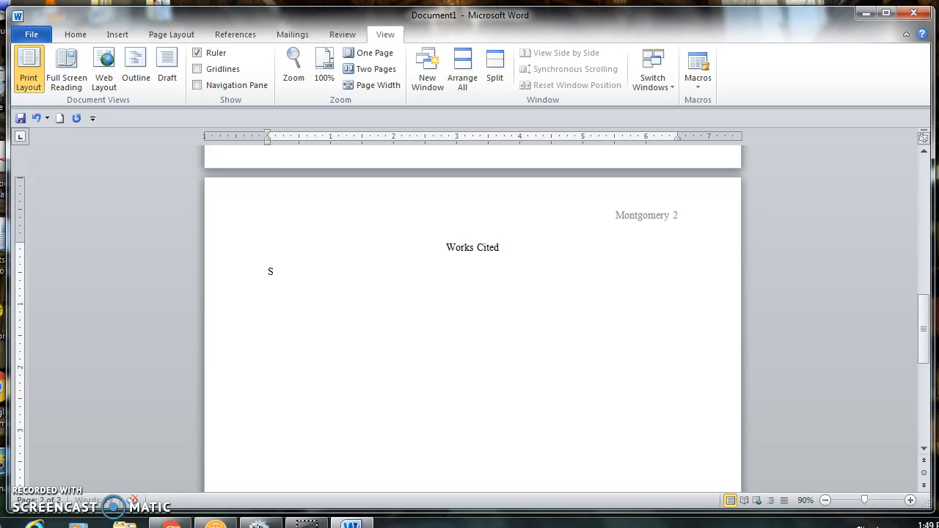
{"action": "type", "text": "urname, Name."}
{"action": "left_click", "coordinate": [75, 34]}
{"action": "left_click", "coordinate": [150, 80]}
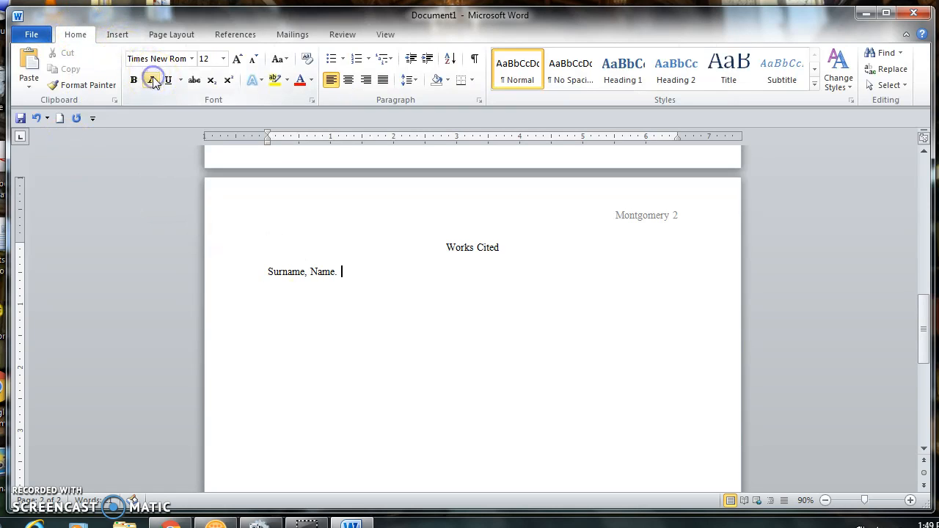
{"action": "type", "text": "Tit"}
{"action": "key", "text": "BackSpace"}
{"action": "key", "text": "BackSpace"}
{"action": "key", "text": "BackSpace"}
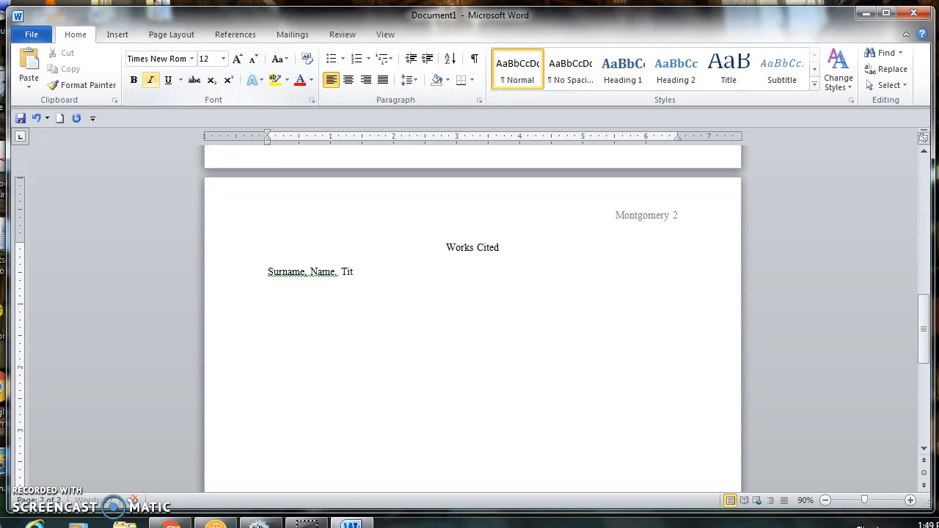
{"action": "left_click", "coordinate": [149, 79]}
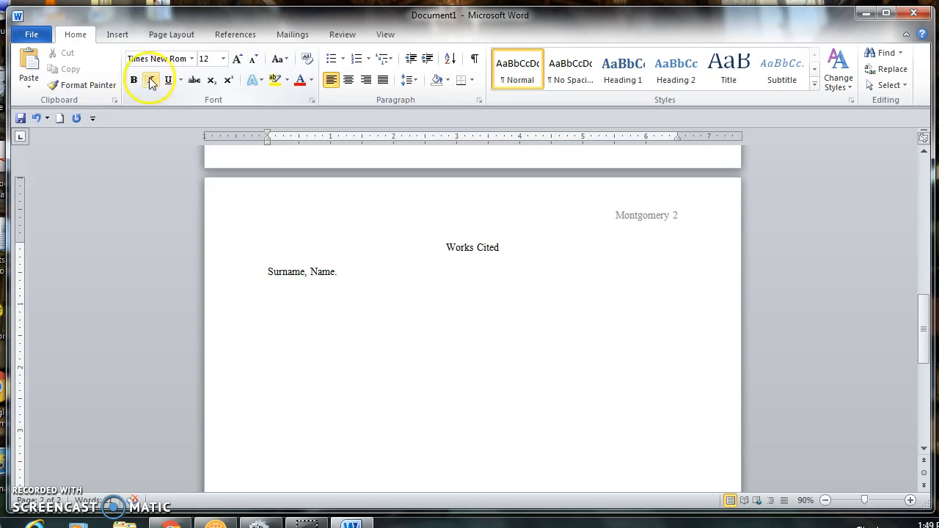
{"action": "type", "text": "T"}
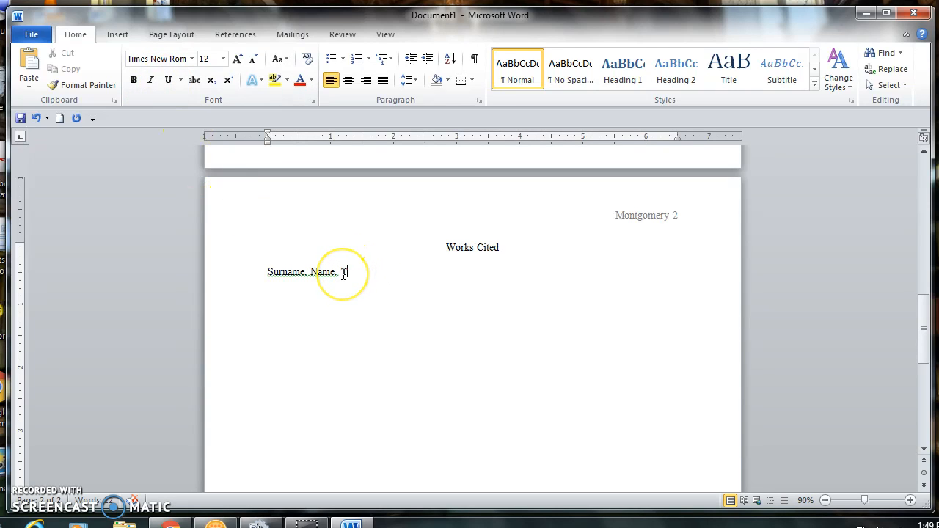
{"action": "left_click_drag", "start_coordinate": [341, 272], "coordinate": [350, 275]}
{"action": "left_click", "coordinate": [150, 79]}
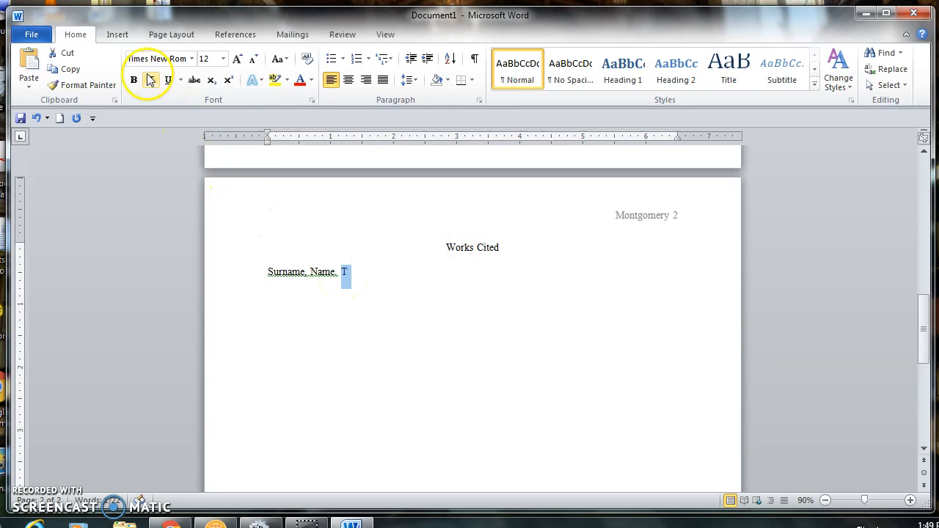
{"action": "type", "text": "titl"}
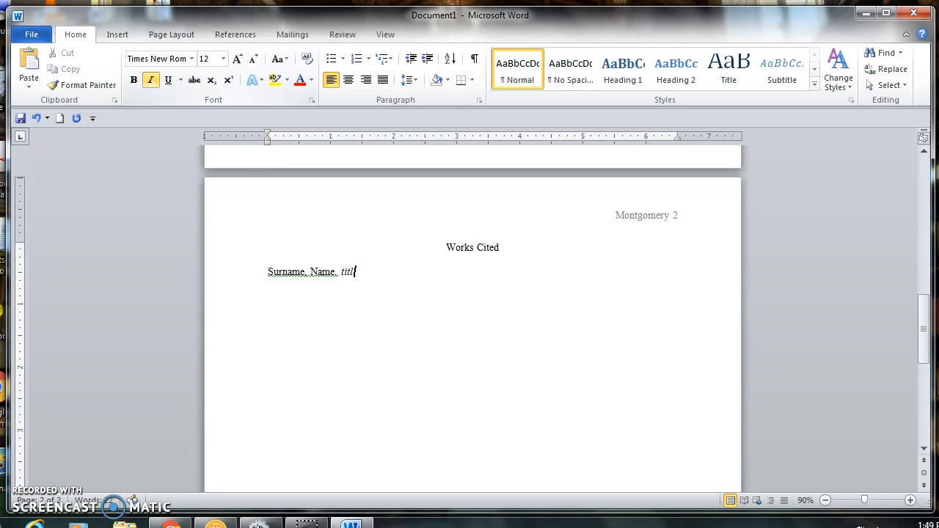
{"action": "type", "text": "e."}
Capitalise the italic title so it reads 'Title.'.
{"action": "left_click", "coordinate": [163, 78]}
{"action": "left_click", "coordinate": [342, 271]}
{"action": "left_click_drag", "start_coordinate": [342, 271], "coordinate": [341, 272]}
{"action": "type", "text": "T"}
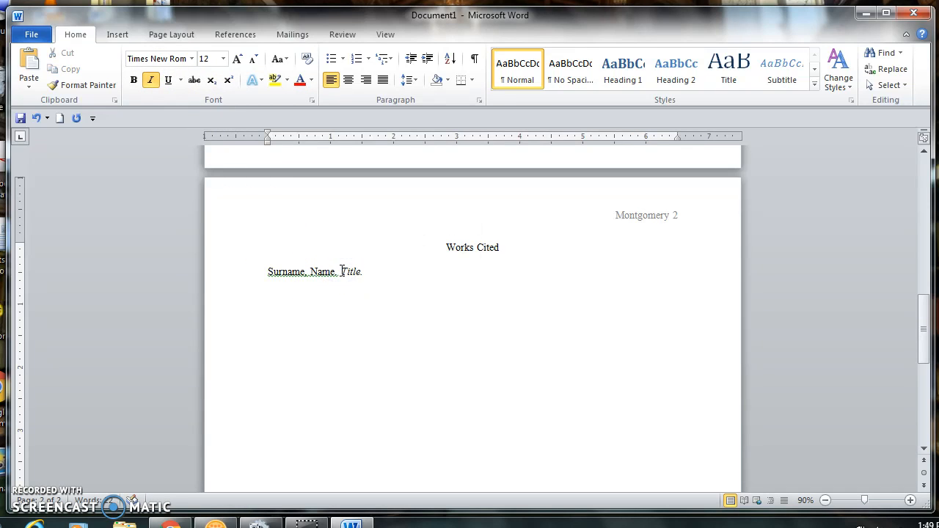
{"action": "left_click", "coordinate": [381, 283]}
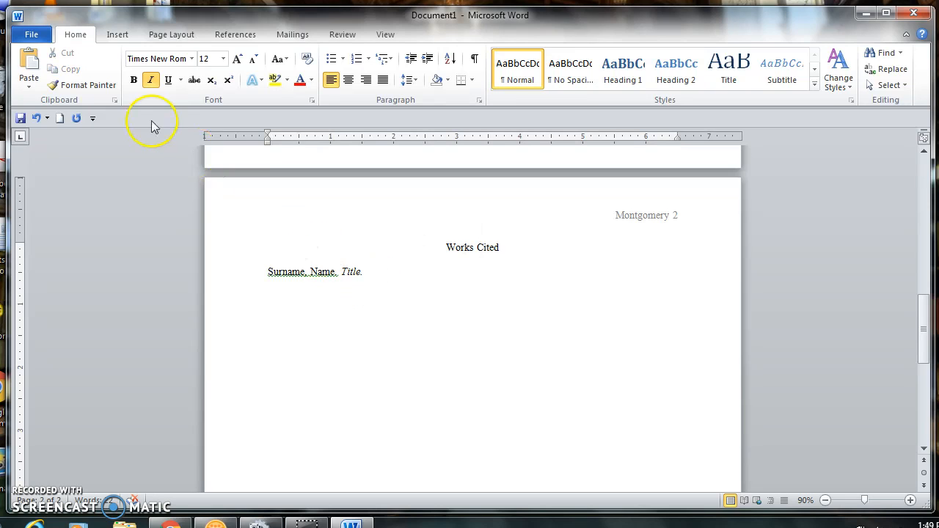
Finish the entry in plain text with 'New York: Publisher, Date. Print.'.
{"action": "left_click", "coordinate": [154, 82]}
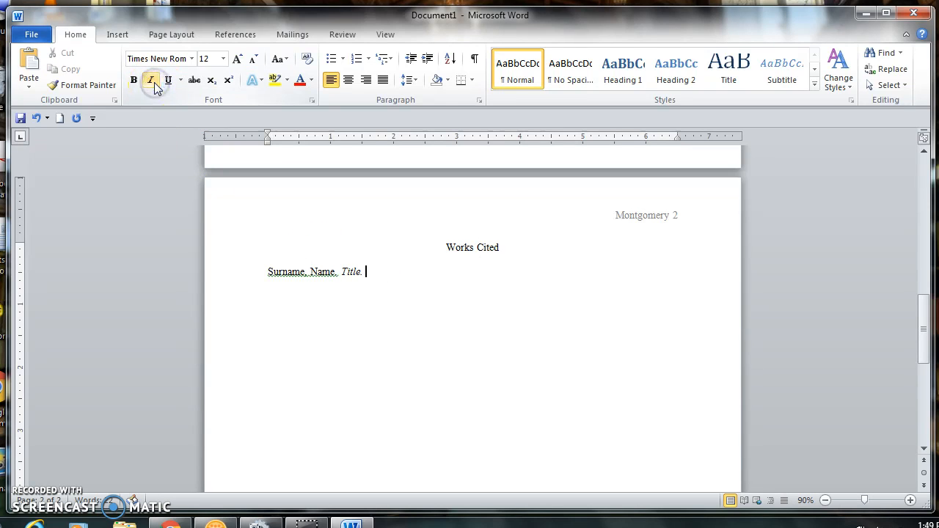
{"action": "type", "text": "New York: "}
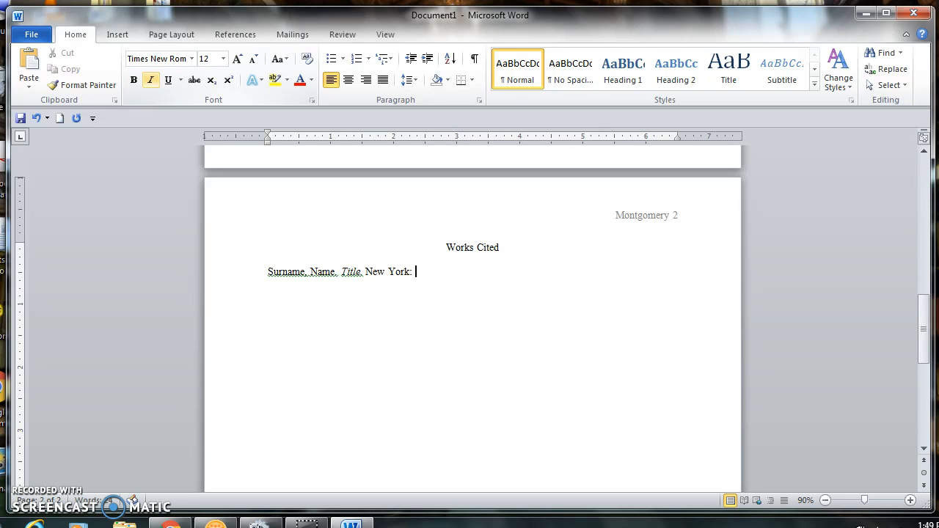
{"action": "type", "text": "Publisher"}
{"action": "type", "text": ","}
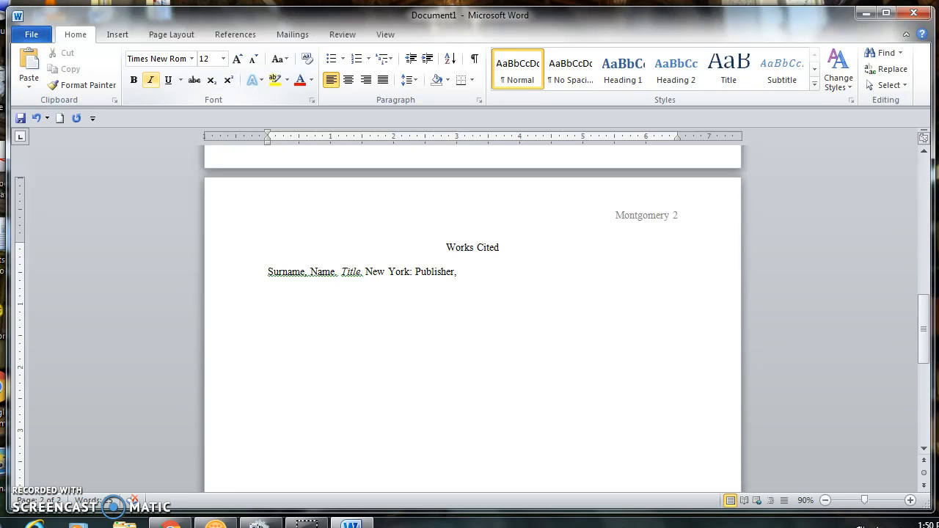
{"action": "type", "text": "2009"}
{"action": "type", "text": "."}
{"action": "key", "text": "BackSpace"}
{"action": "key", "text": "BackSpace"}
{"action": "key", "text": "BackSpace"}
{"action": "key", "text": "BackSpace"}
{"action": "key", "text": "BackSpace"}
{"action": "key", "text": "BackSpace"}
{"action": "type", "text": "Date. Print."}
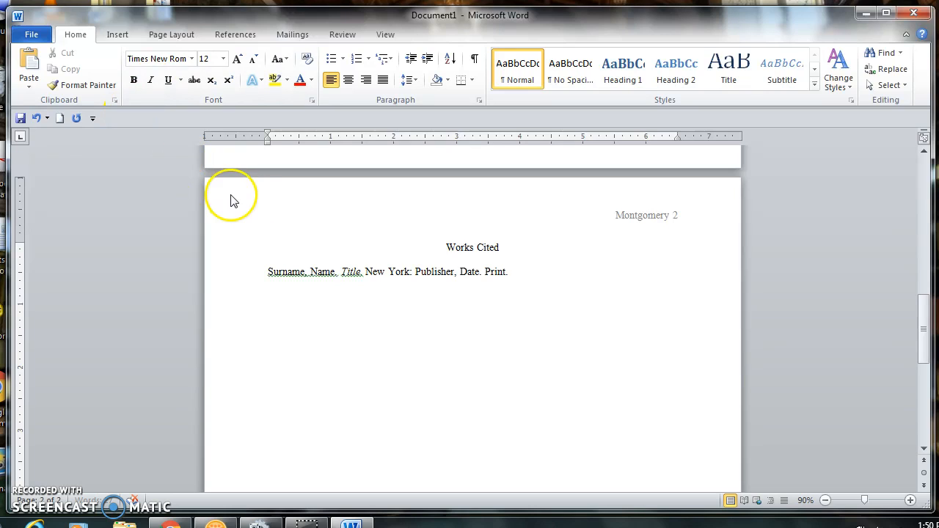
Replace 'New York' with 'Place of Publication' and start a new line after the entry.
{"action": "left_click", "coordinate": [399, 271]}
{"action": "left_click_drag", "start_coordinate": [400, 271], "coordinate": [373, 271]}
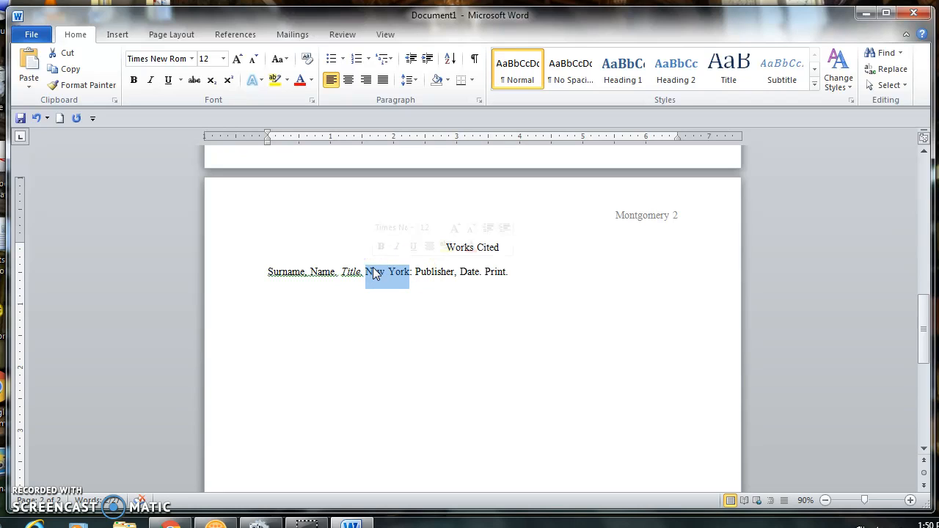
{"action": "type", "text": "Place of"}
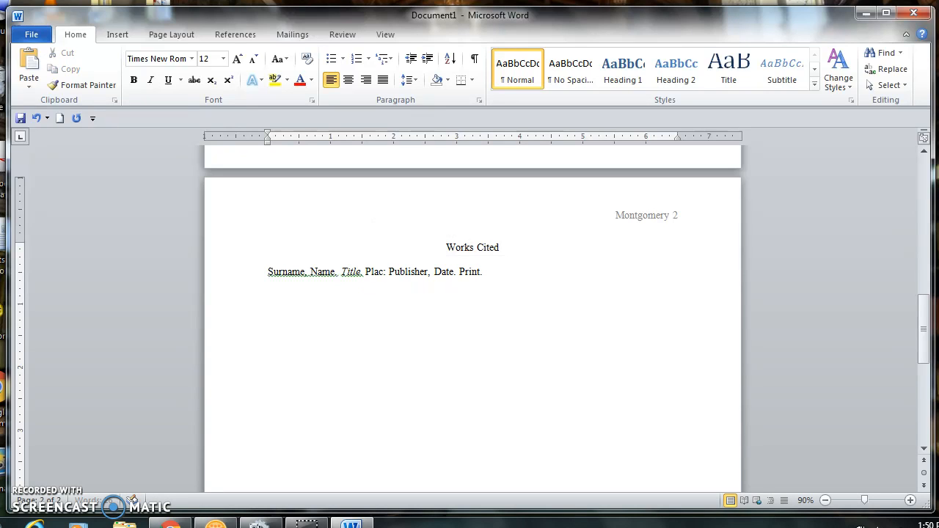
{"action": "type", "text": " Publicatio"}
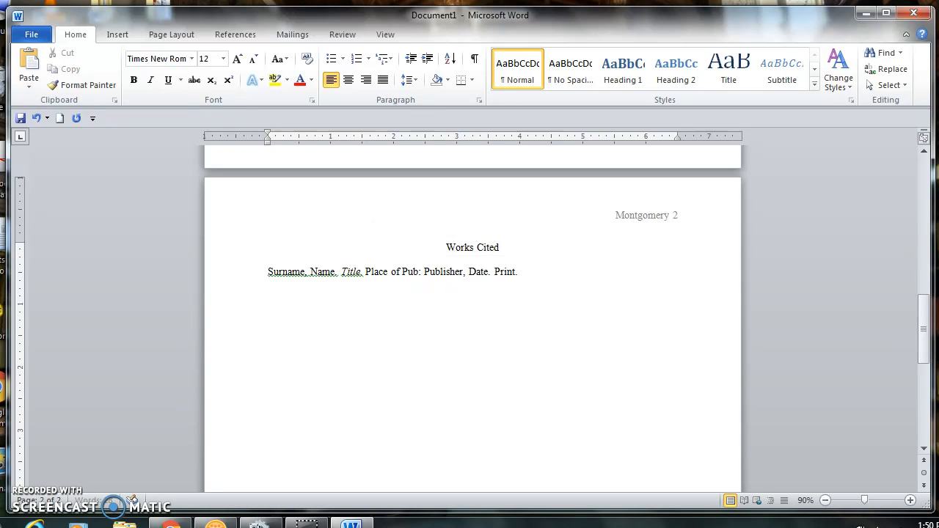
{"action": "type", "text": "n"}
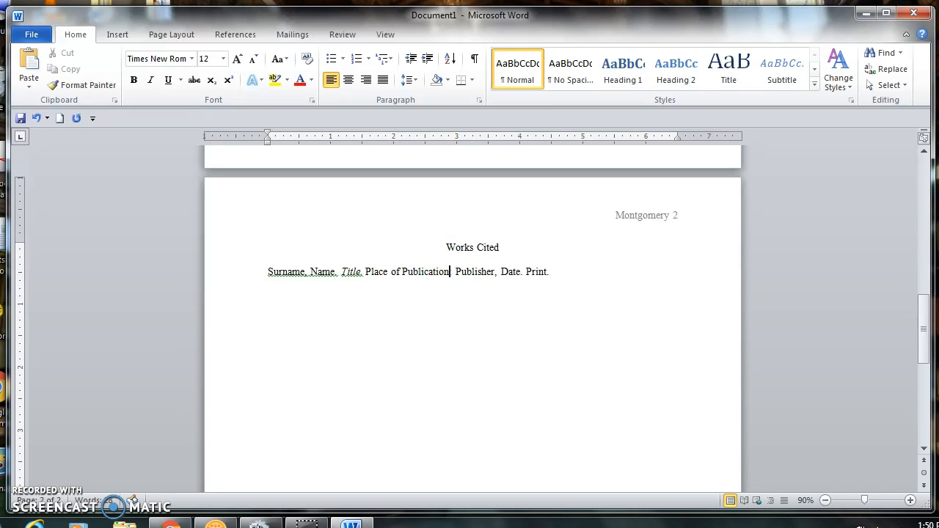
{"action": "left_click", "coordinate": [550, 273]}
{"action": "key", "text": "Return"}
Bring the Chrome browser window to the front.
{"action": "left_click", "coordinate": [527, 333]}
{"action": "mouse_move", "coordinate": [171, 523]}
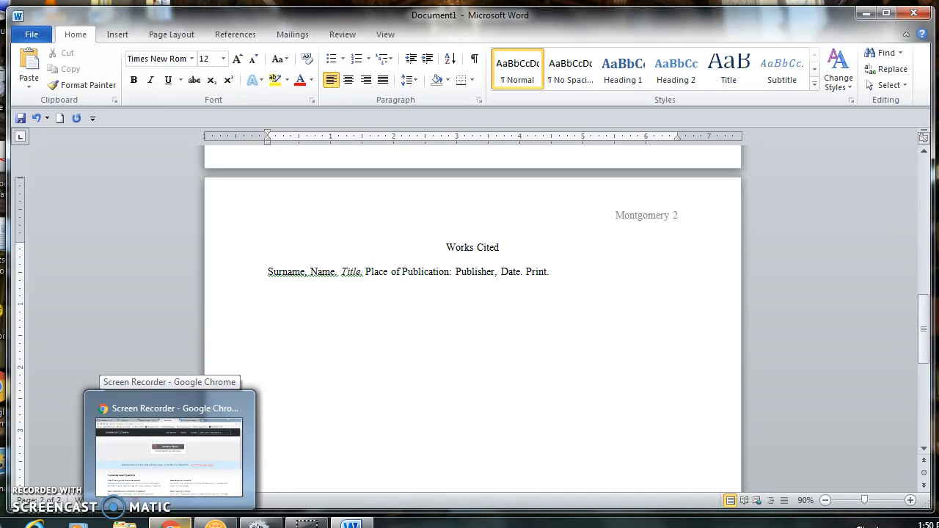
{"action": "left_click", "coordinate": [170, 522]}
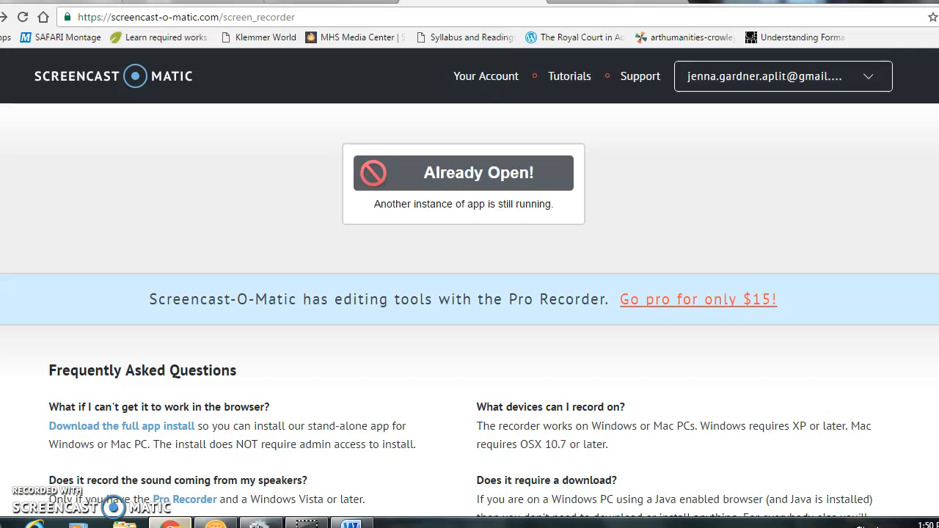
Copy the 'Georgia State University' heading from its BigFuture profile and return to Word.
{"action": "left_click", "coordinate": [592, 2]}
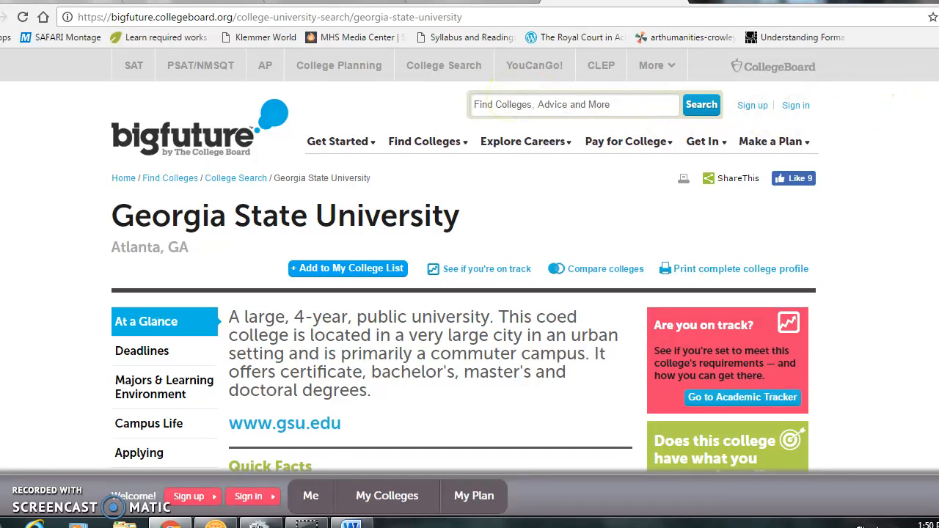
{"action": "scroll", "coordinate": [470, 261], "scroll_direction": "down", "scroll_amount": 2}
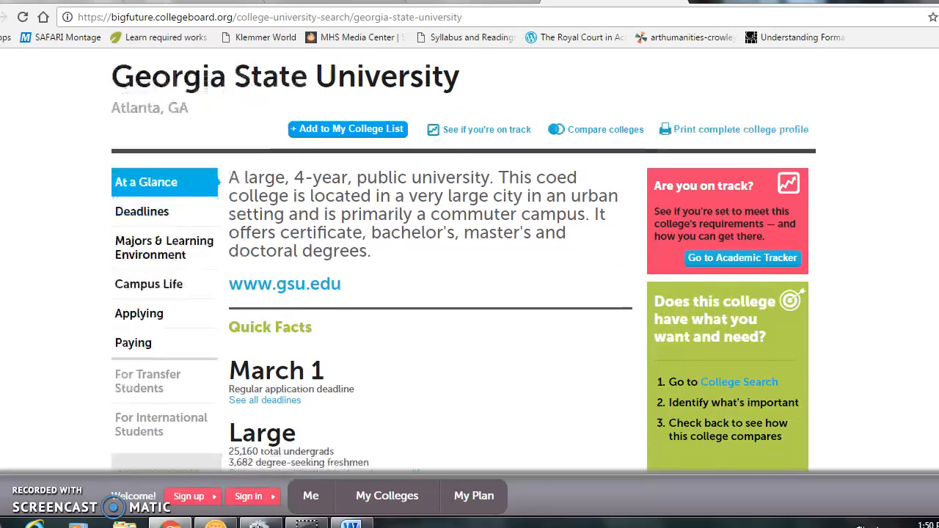
{"action": "scroll", "coordinate": [469, 264], "scroll_direction": "up", "scroll_amount": 2}
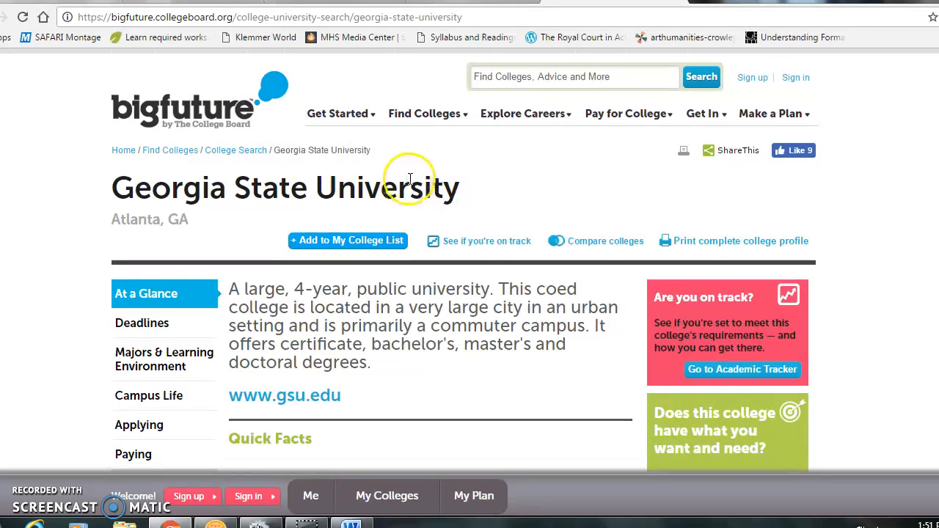
{"action": "left_click_drag", "start_coordinate": [469, 195], "coordinate": [81, 195]}
{"action": "key", "text": "ctrl+c"}
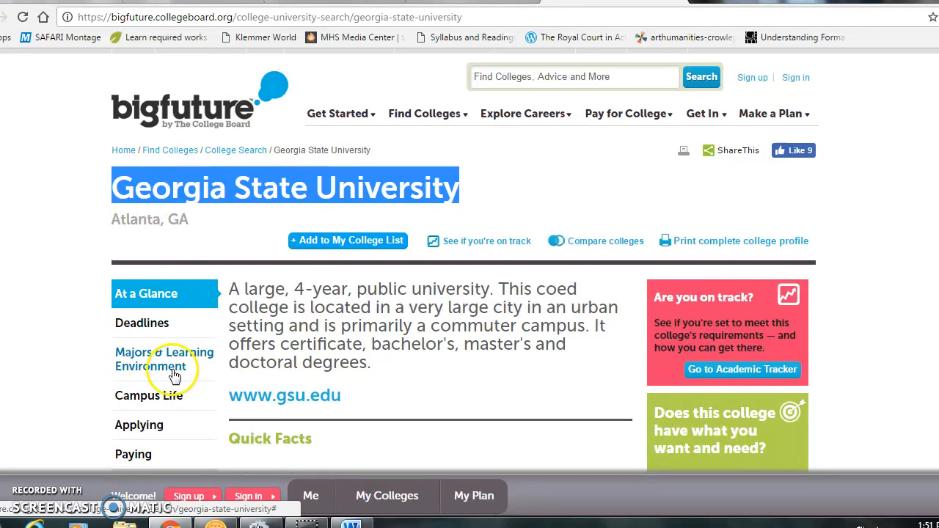
{"action": "left_click", "coordinate": [351, 523]}
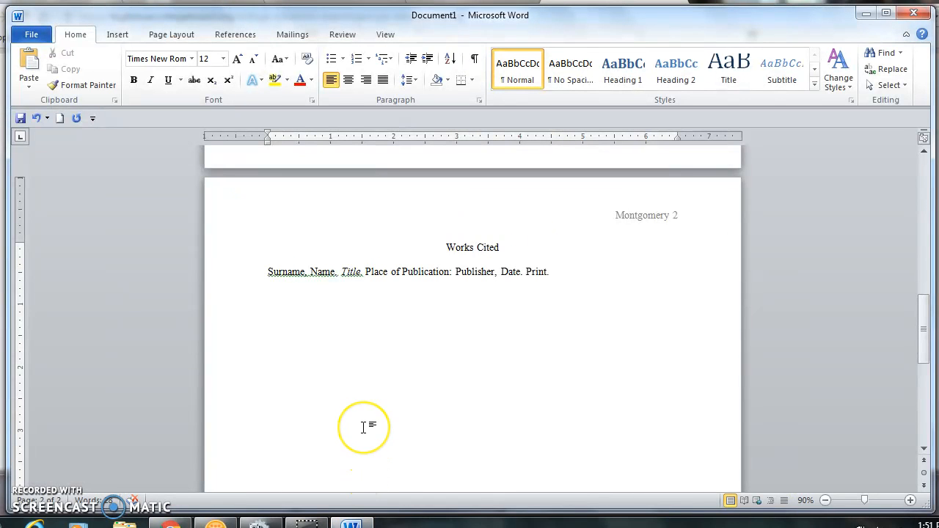
Paste 'Georgia State University' as unformatted Unicode text and add a period.
{"action": "key", "text": "ctrl+alt+v"}
{"action": "left_click", "coordinate": [407, 214]}
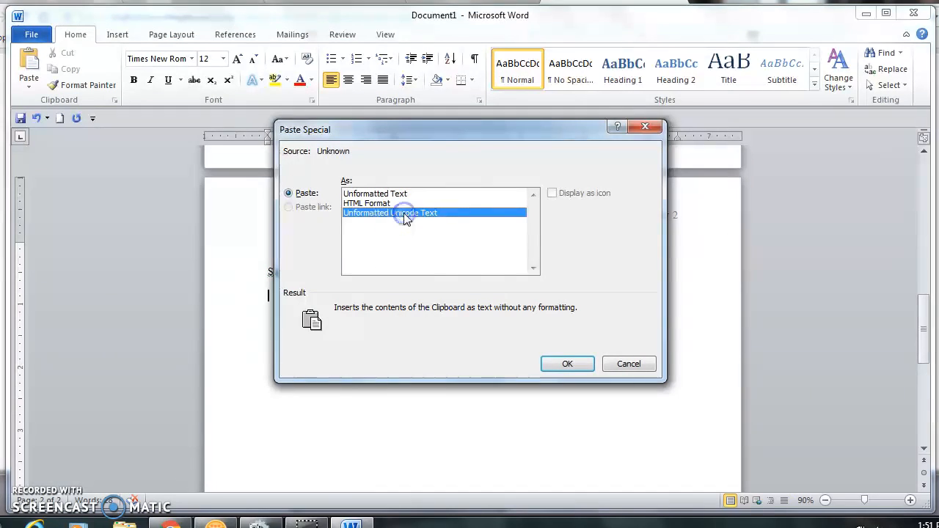
{"action": "left_click", "coordinate": [567, 364]}
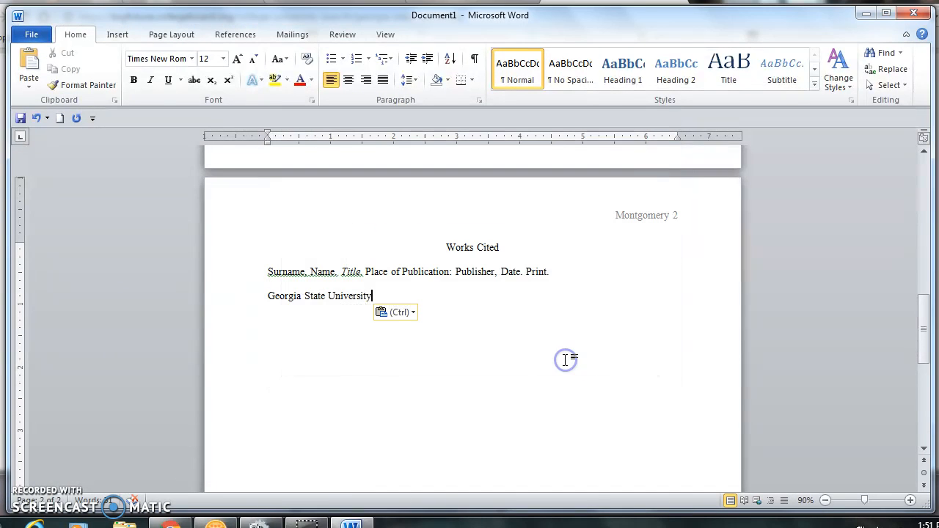
{"action": "type", "text": ".”"}
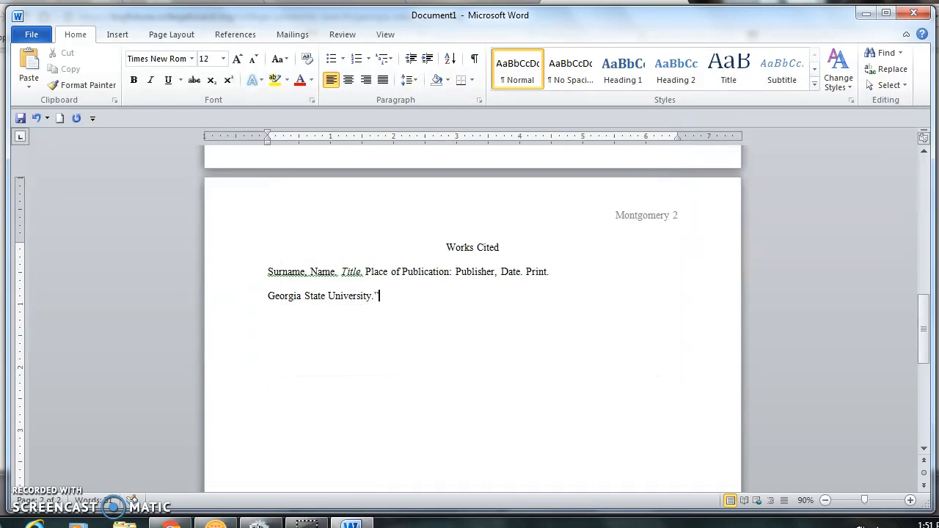
Put quotation marks around the title and switch back to the BigFuture page.
{"action": "double_click", "coordinate": [269, 297]}
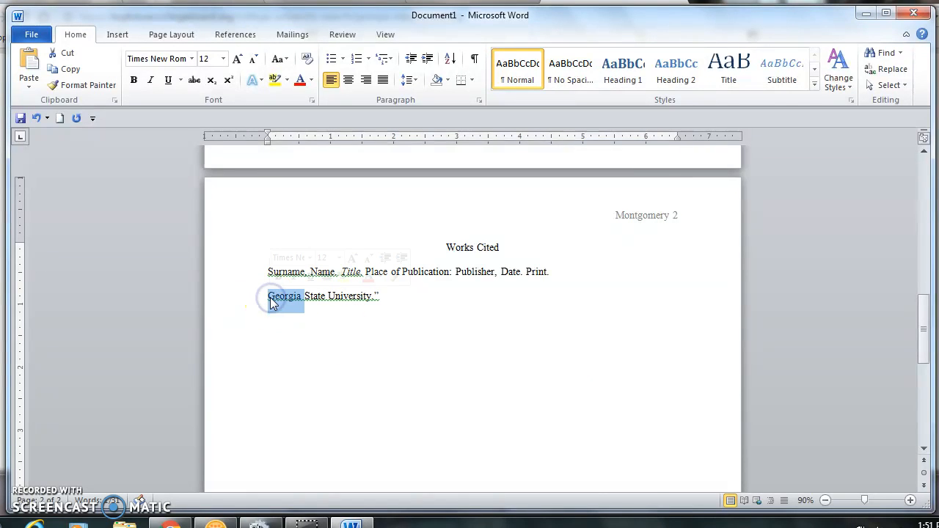
{"action": "double_click", "coordinate": [270, 298]}
{"action": "left_click", "coordinate": [270, 298]}
{"action": "type", "text": "\""}
{"action": "left_click", "coordinate": [281, 297]}
{"action": "left_click", "coordinate": [391, 294]}
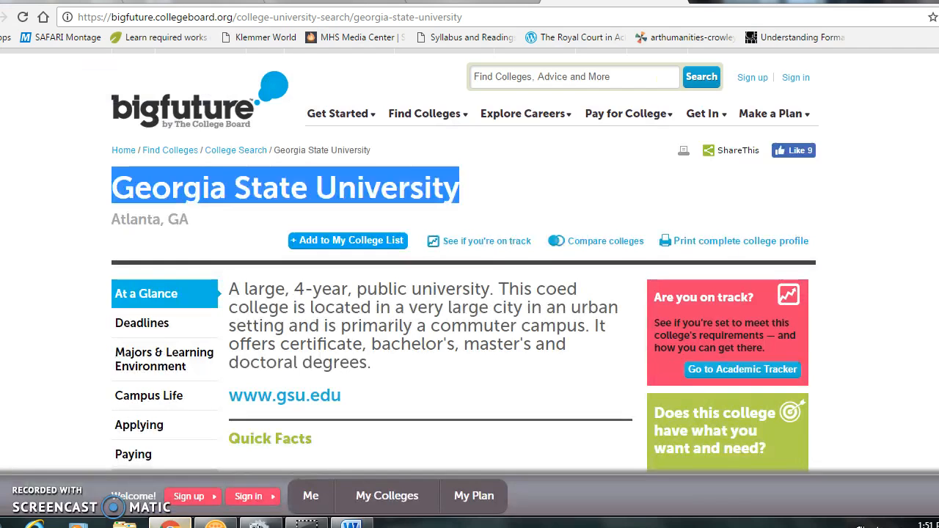
{"action": "left_click", "coordinate": [170, 524]}
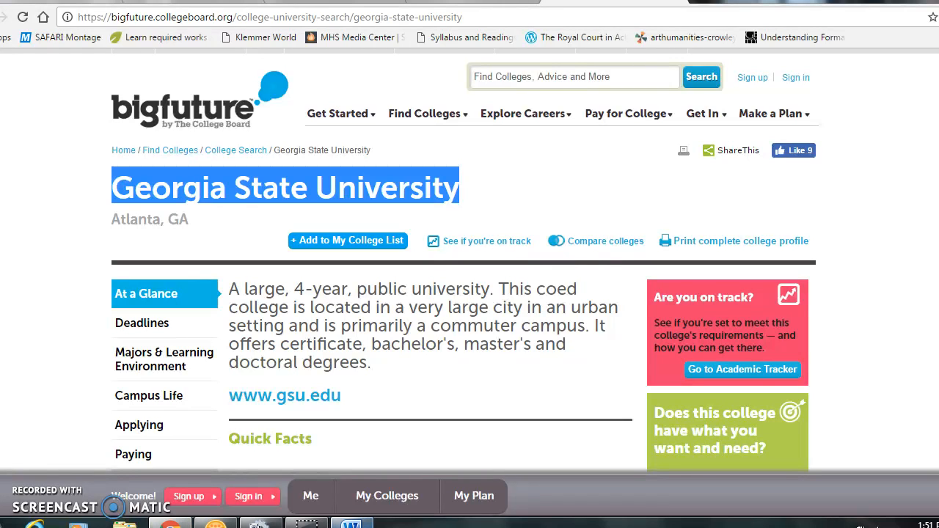
Add 'Big Future by The College Board.' after the quoted title in the Georgia State University entry.
{"action": "left_click", "coordinate": [352, 523]}
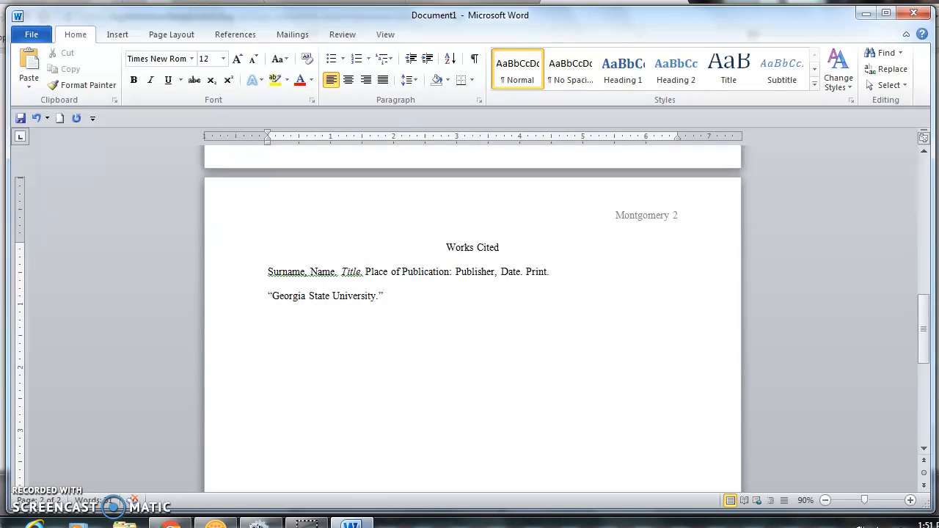
{"action": "type", "text": "Big Future b"}
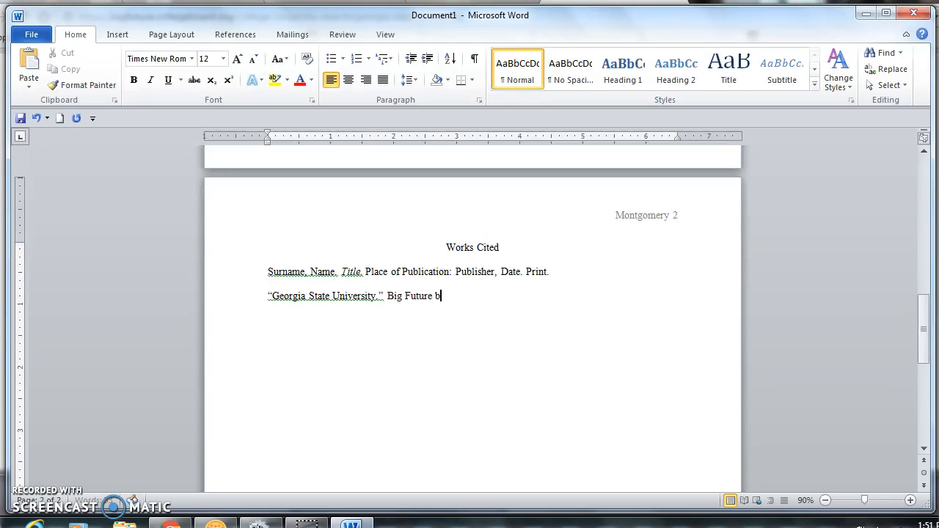
{"action": "type", "text": "y The College Bao"}
{"action": "type", "text": "rd."}
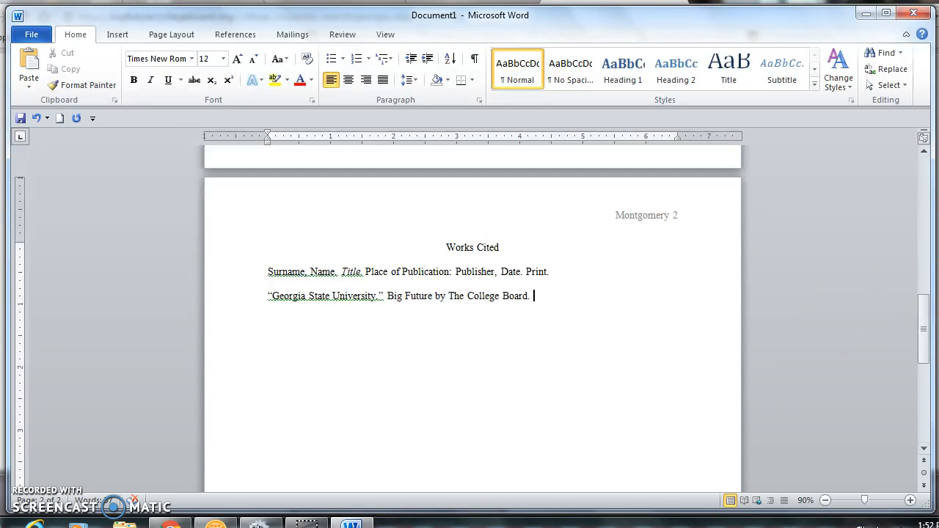
{"action": "key", "text": "alt+Tab"}
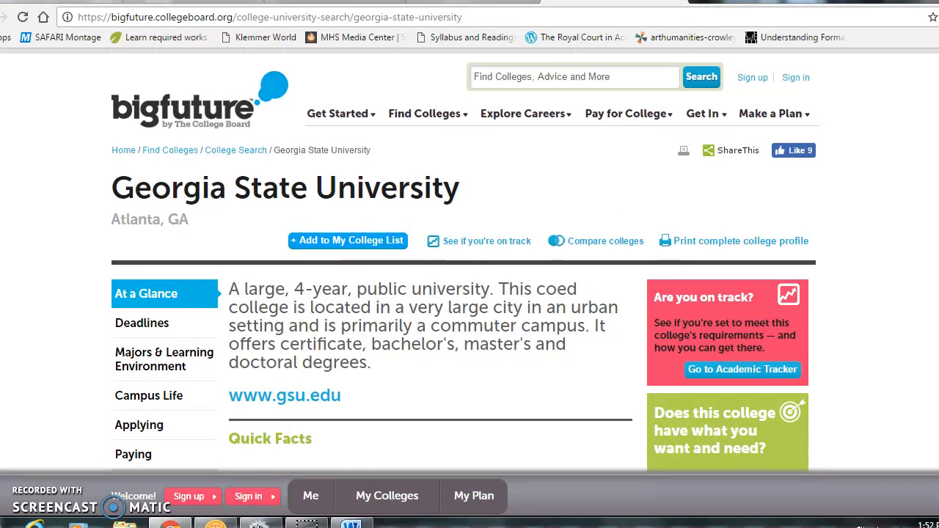
{"action": "scroll", "coordinate": [469, 259], "scroll_direction": "down", "scroll_amount": 1}
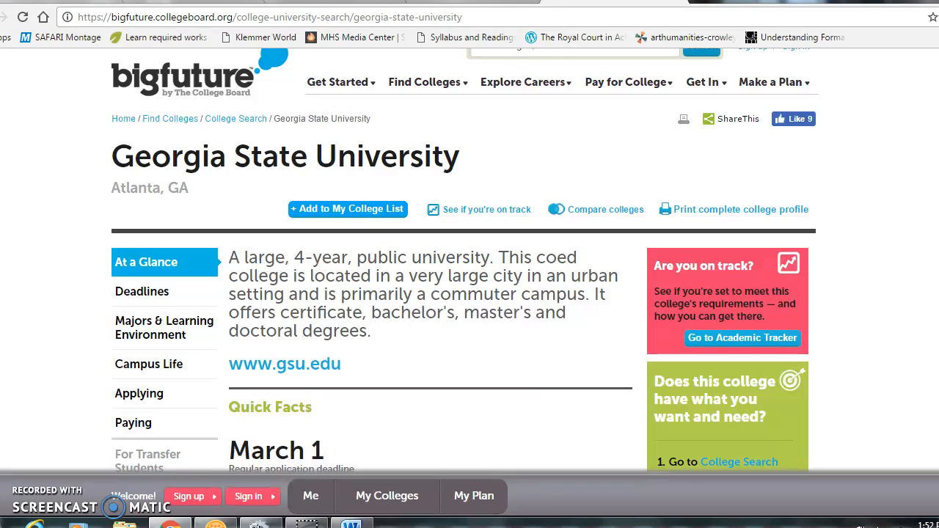
{"action": "scroll", "coordinate": [469, 260], "scroll_direction": "down", "scroll_amount": 12}
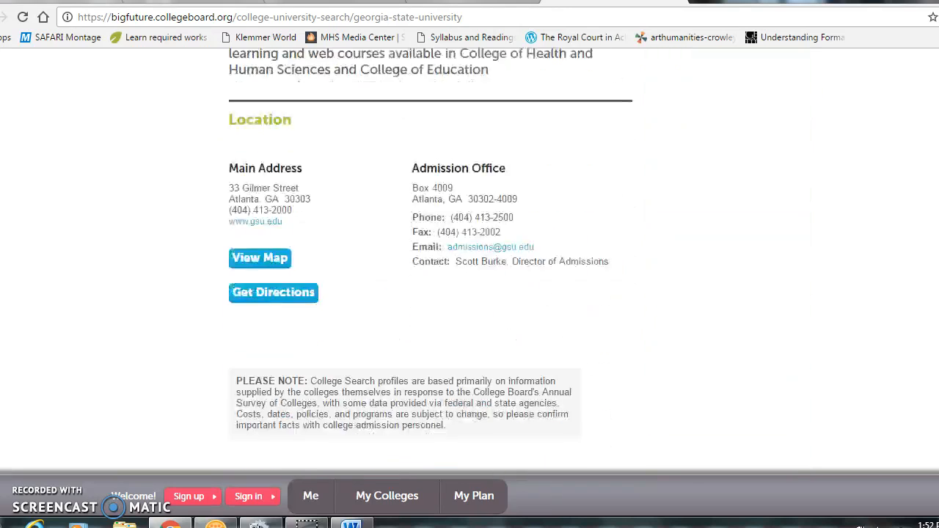
{"action": "scroll", "coordinate": [469, 260], "scroll_direction": "down", "scroll_amount": 5}
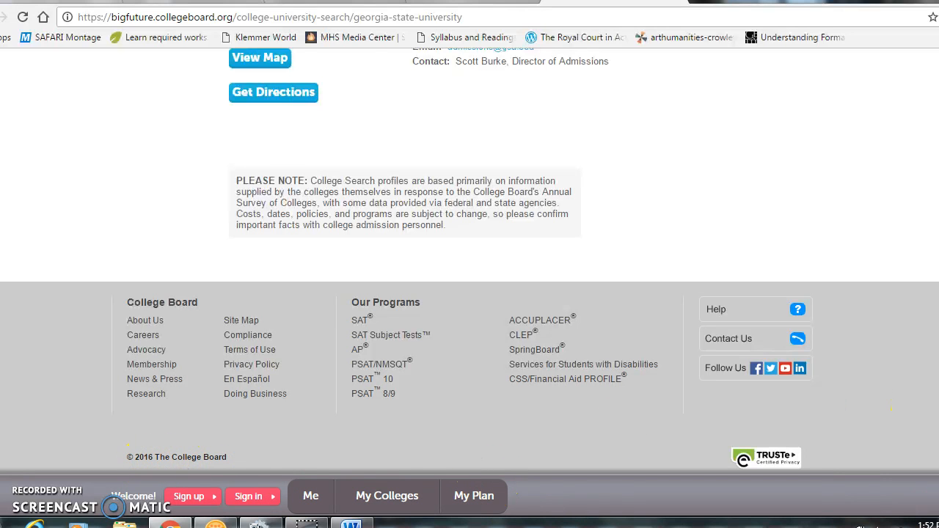
{"action": "scroll", "coordinate": [936, 405], "scroll_direction": "up", "scroll_amount": 7}
{"action": "scroll", "coordinate": [935, 294], "scroll_direction": "up", "scroll_amount": 10}
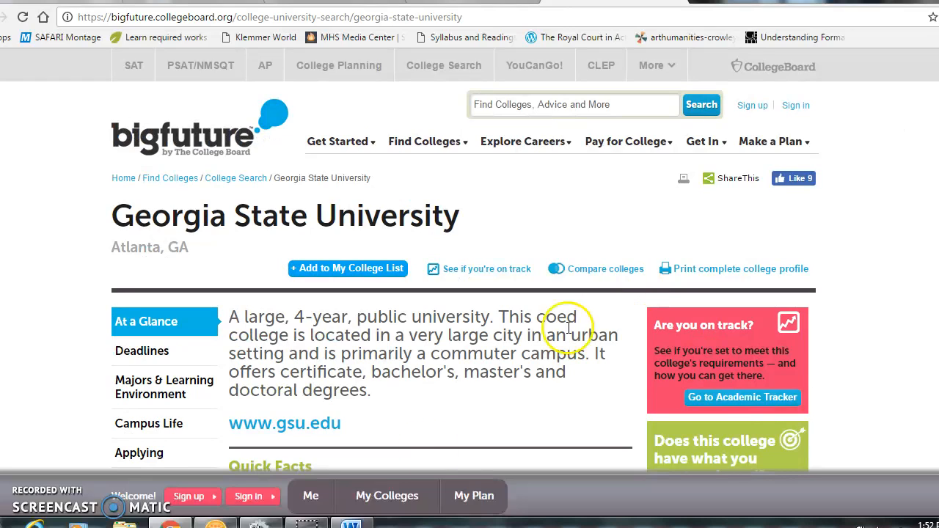
Finish the Georgia State University entry with '2016. Web. 3 Nov. 2016.' after the publisher.
{"action": "left_click", "coordinate": [357, 524]}
{"action": "type", "text": "2016. Web."}
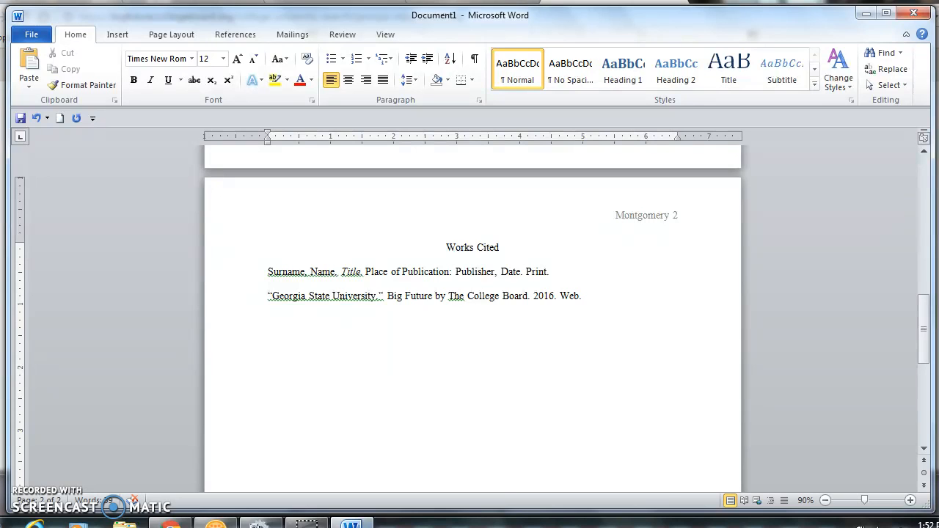
{"action": "type", "text": " 3 Nov"}
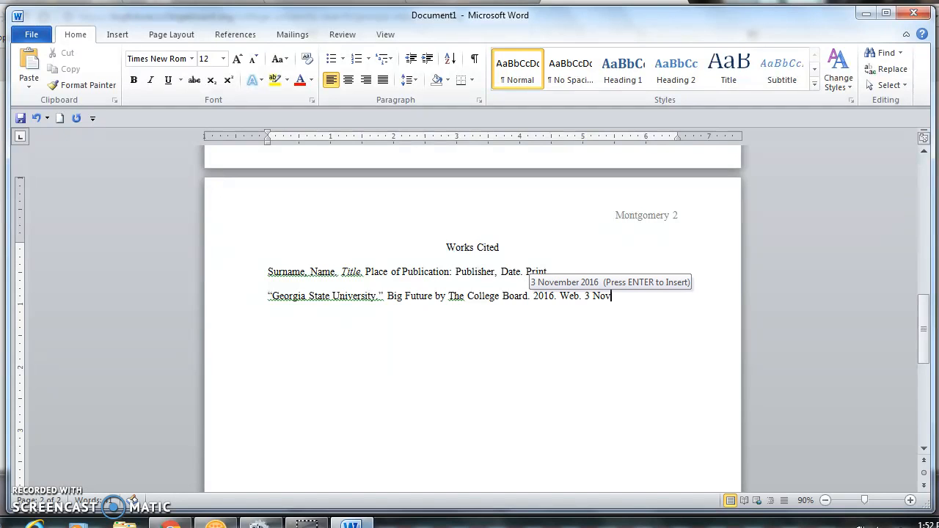
{"action": "type", "text": ". 2016."}
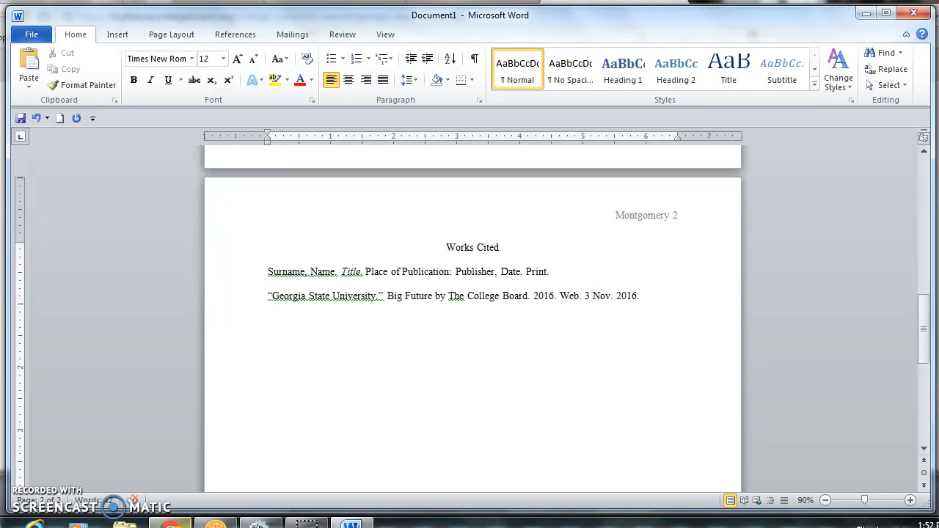
Copy the Georgia State University page's full web address from Chrome's address bar.
{"action": "mouse_move", "coordinate": [170, 522]}
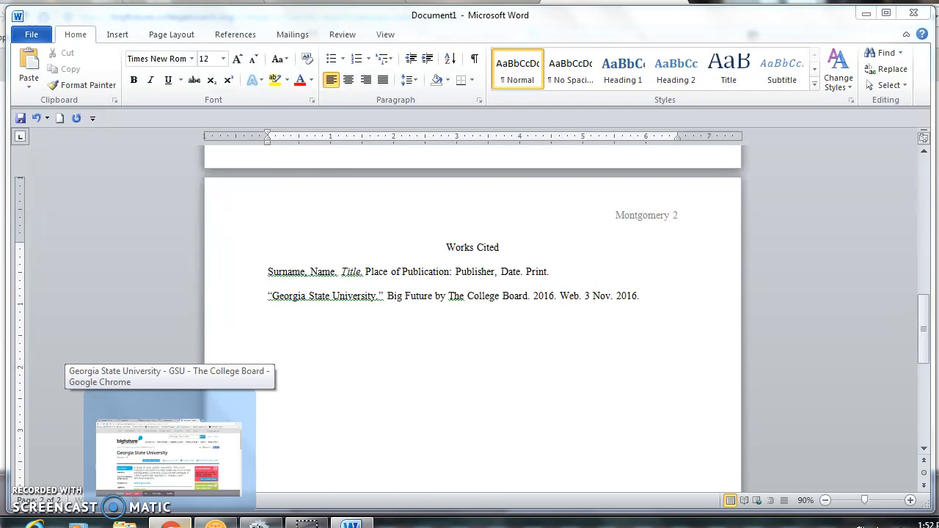
{"action": "left_click", "coordinate": [210, 409]}
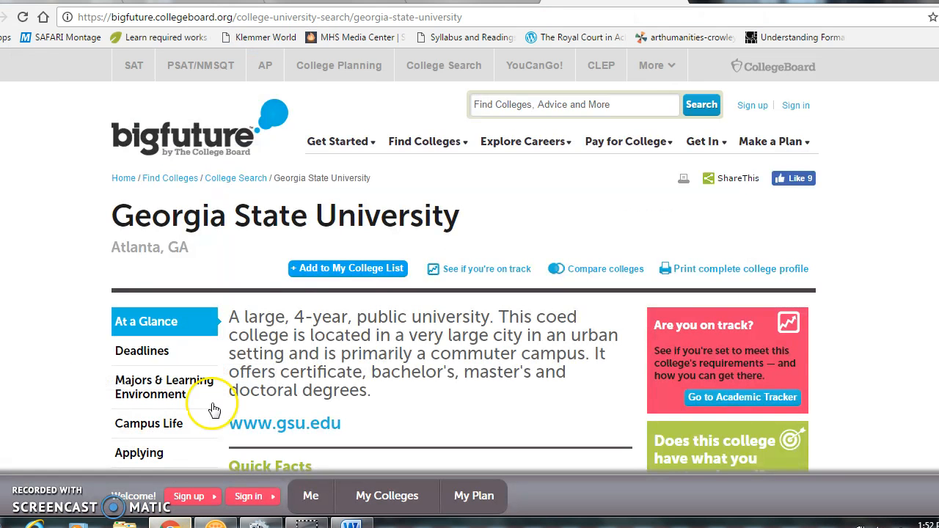
{"action": "left_click", "coordinate": [473, 17]}
{"action": "key", "text": "ctrl+c"}
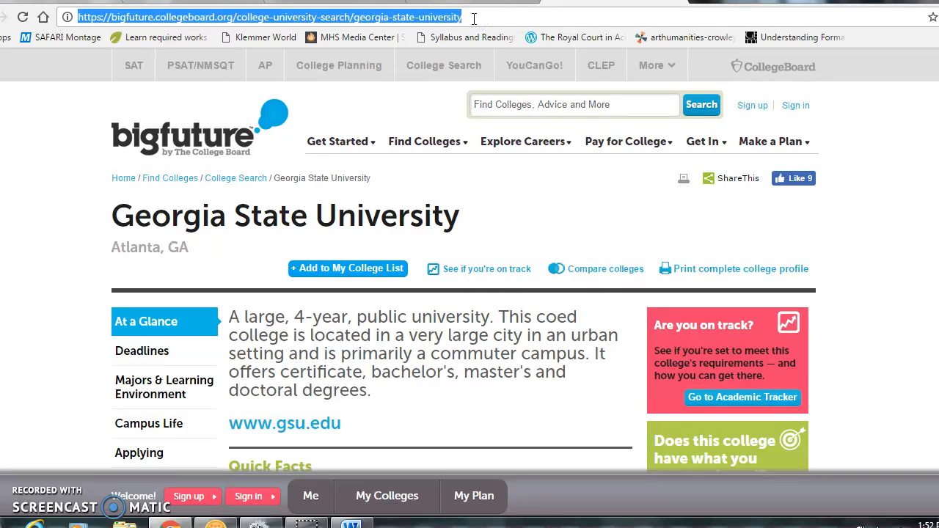
{"action": "left_click", "coordinate": [349, 522]}
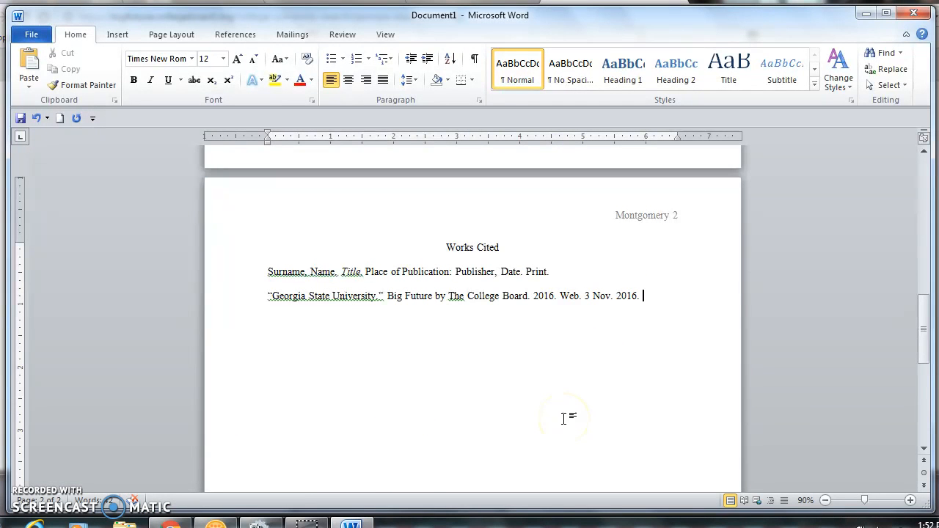
End the entry with the pasted URL in angle brackets and a period, undoing the automatic hyperlink.
{"action": "type", "text": "<"}
{"action": "key", "text": "ctrl+v"}
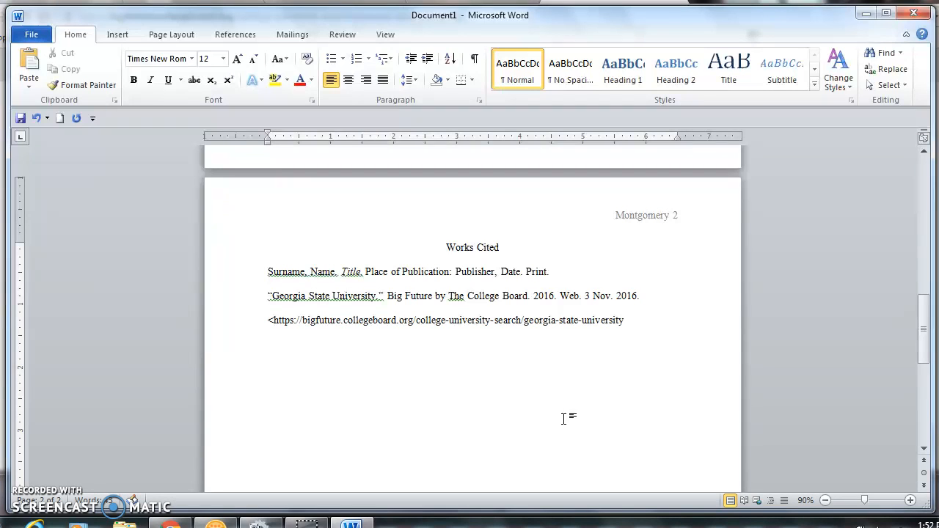
{"action": "type", "text": ">"}
{"action": "type", "text": "."}
{"action": "key", "text": "ctrl+z"}
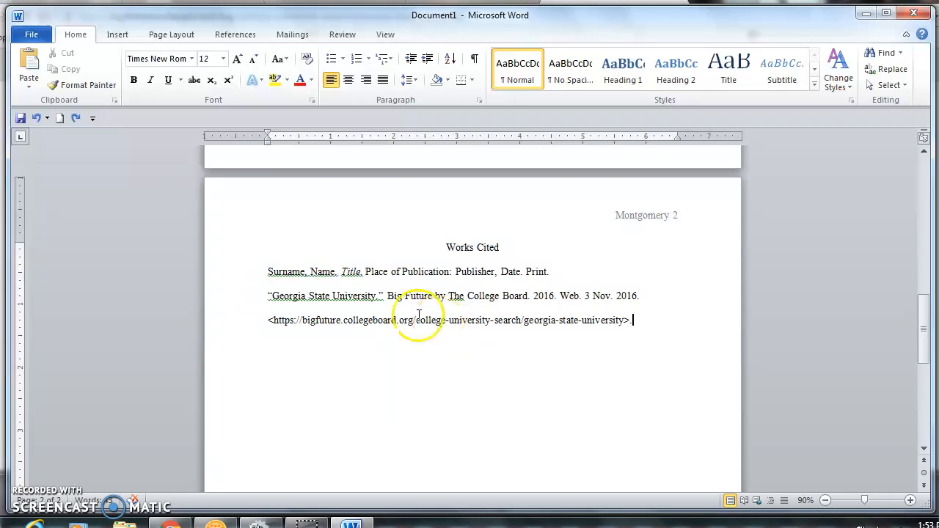
Check the Title and Name placeholders and the word University by selecting them.
{"action": "double_click", "coordinate": [351, 272]}
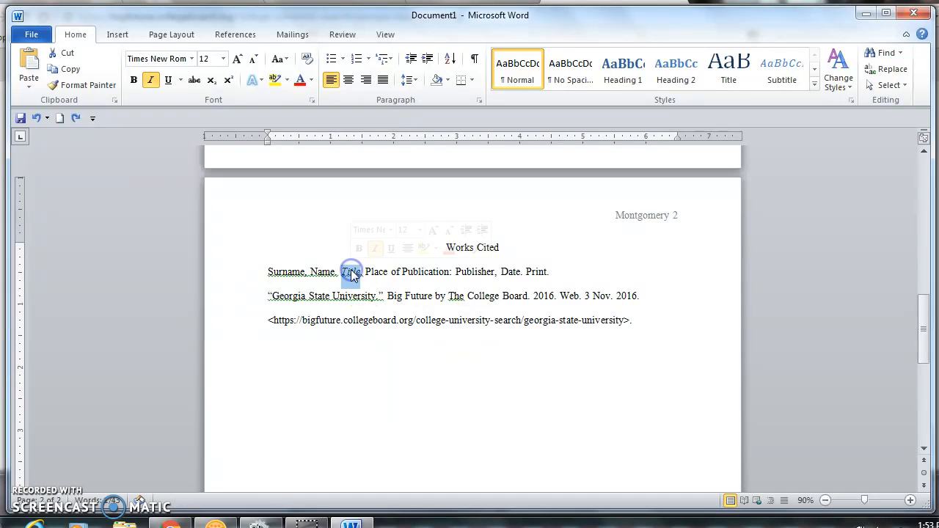
{"action": "double_click", "coordinate": [352, 296]}
{"action": "double_click", "coordinate": [321, 272]}
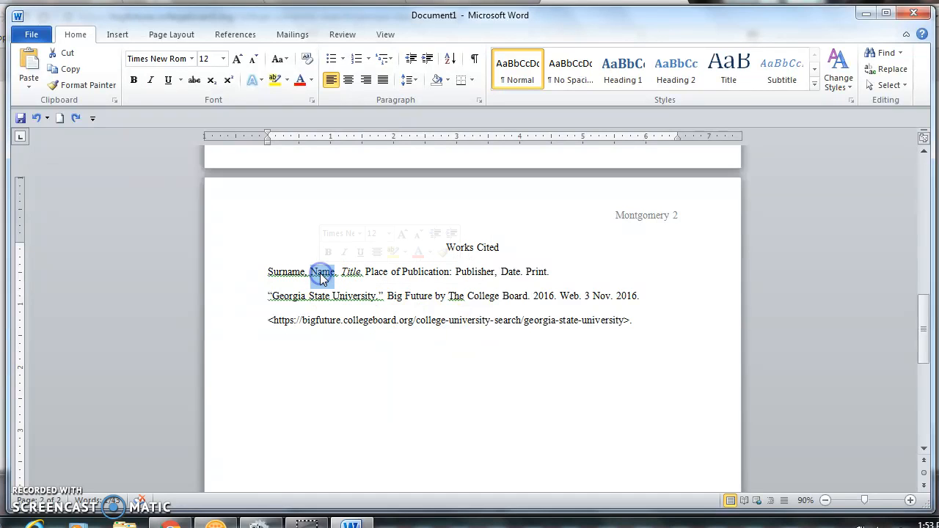
{"action": "left_click", "coordinate": [300, 297]}
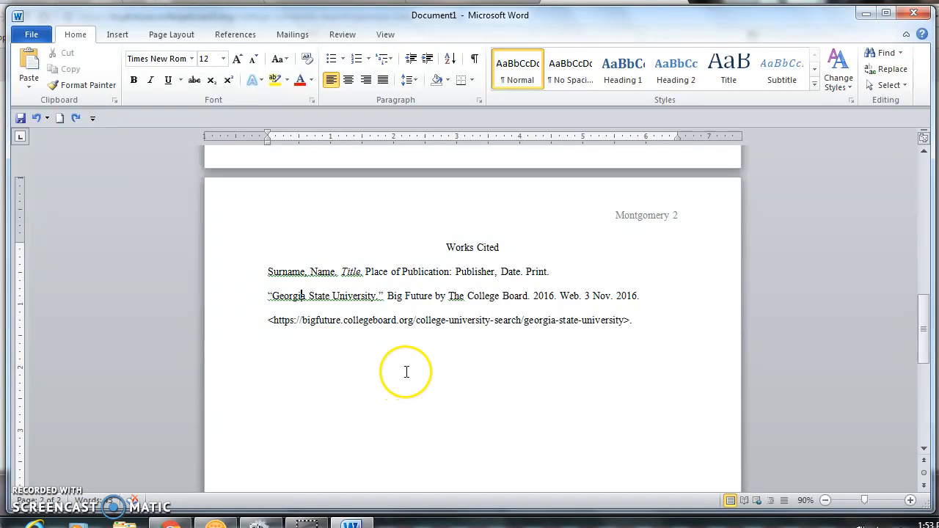
Apply a 0.5-inch hanging indent to all three Works Cited lines.
{"action": "left_click_drag", "start_coordinate": [638, 325], "coordinate": [266, 276]}
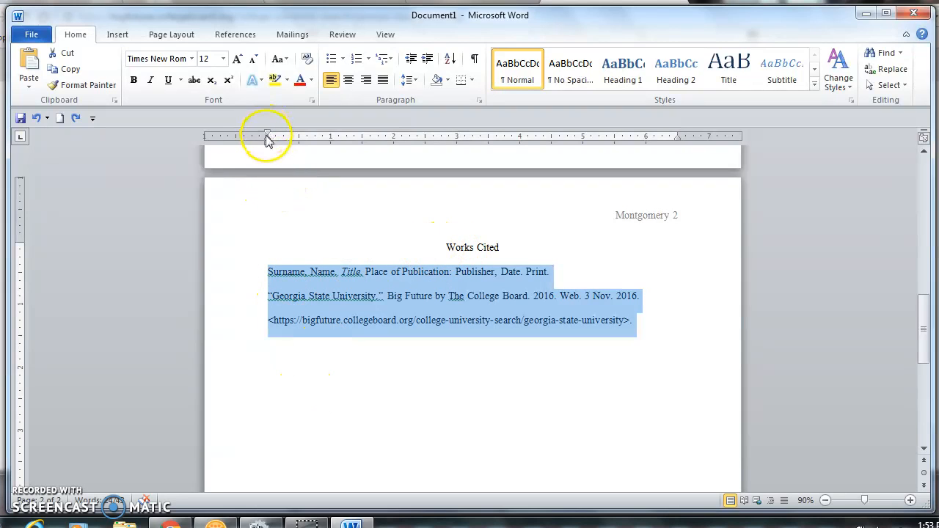
{"action": "left_click_drag", "start_coordinate": [267, 137], "coordinate": [298, 140]}
{"action": "left_click", "coordinate": [366, 405]}
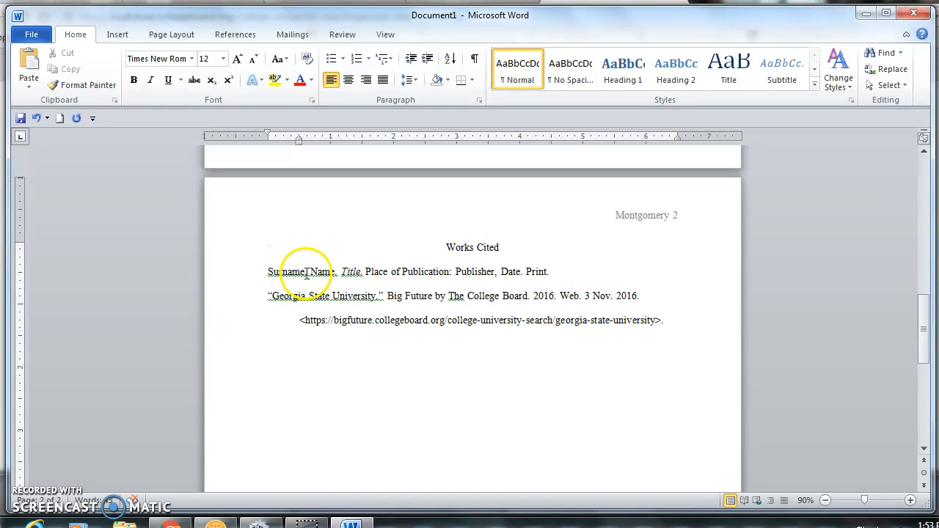
Fill in the book entry's author as James, Robert and its title as Going to College.
{"action": "left_click_drag", "start_coordinate": [304, 273], "coordinate": [263, 275]}
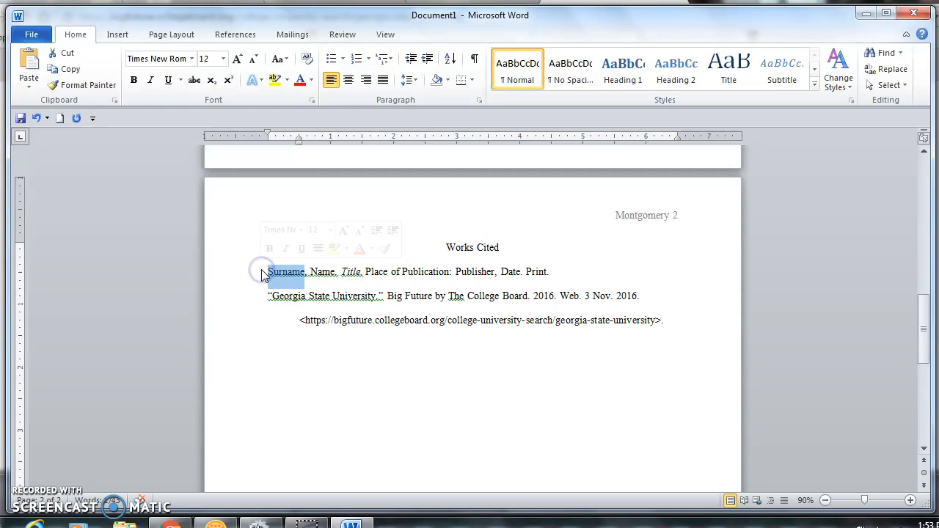
{"action": "type", "text": "James"}
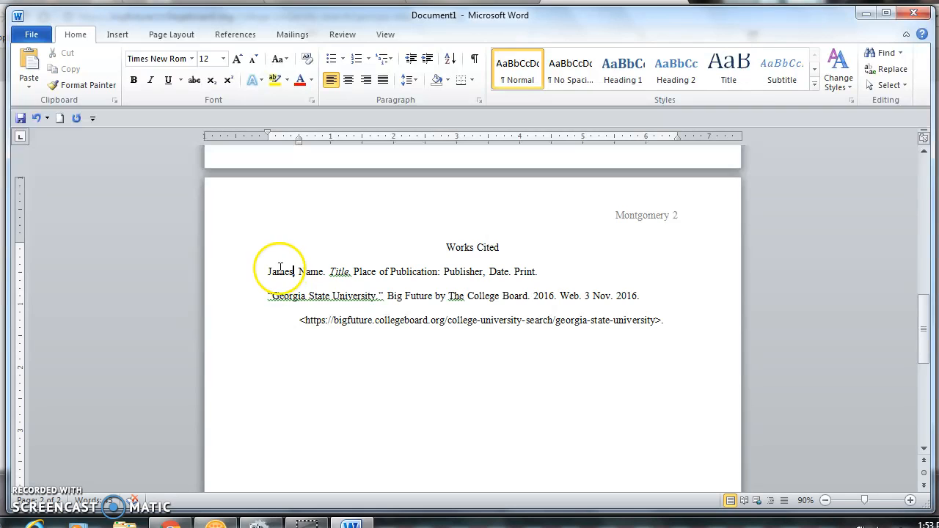
{"action": "double_click", "coordinate": [303, 271]}
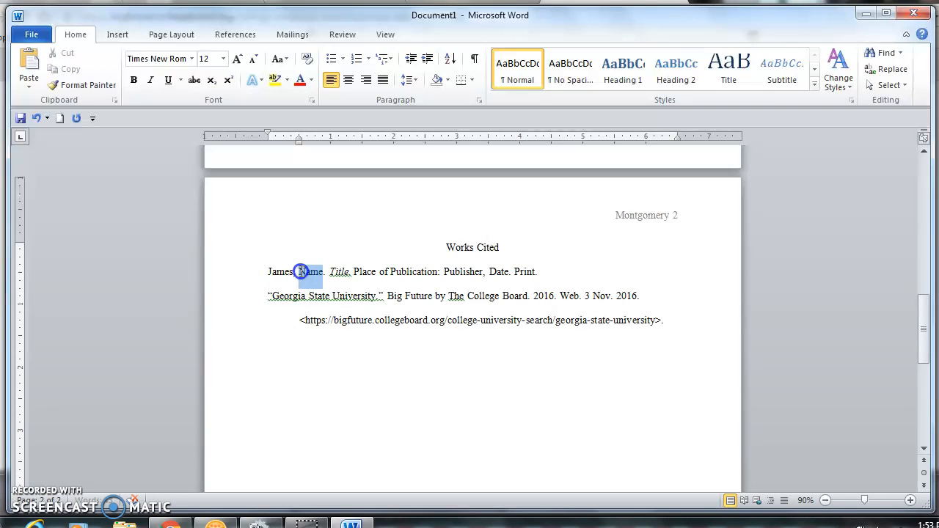
{"action": "type", "text": "Robert"}
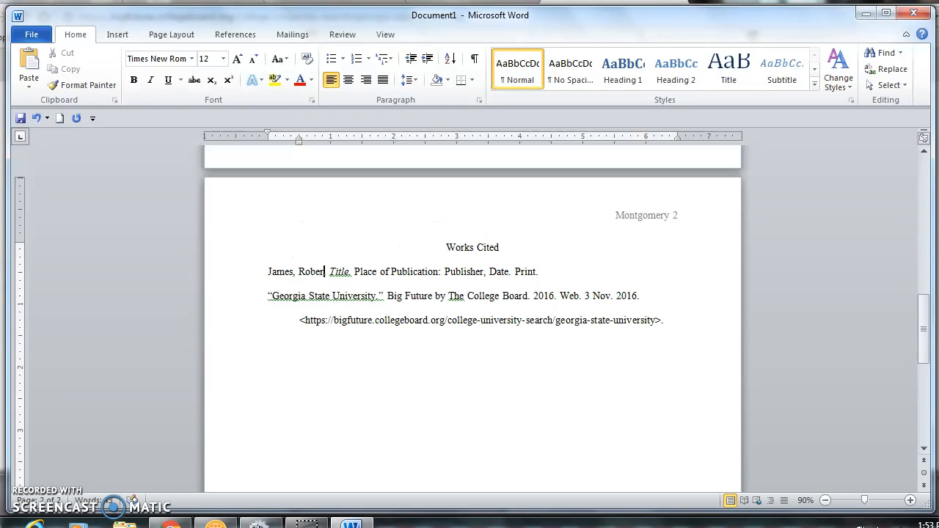
{"action": "double_click", "coordinate": [353, 268]}
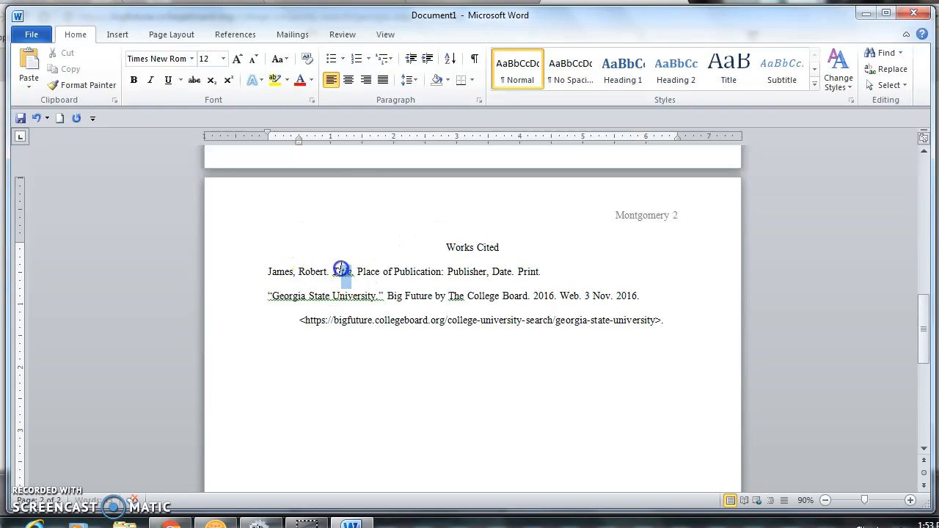
{"action": "type", "text": "Going to "}
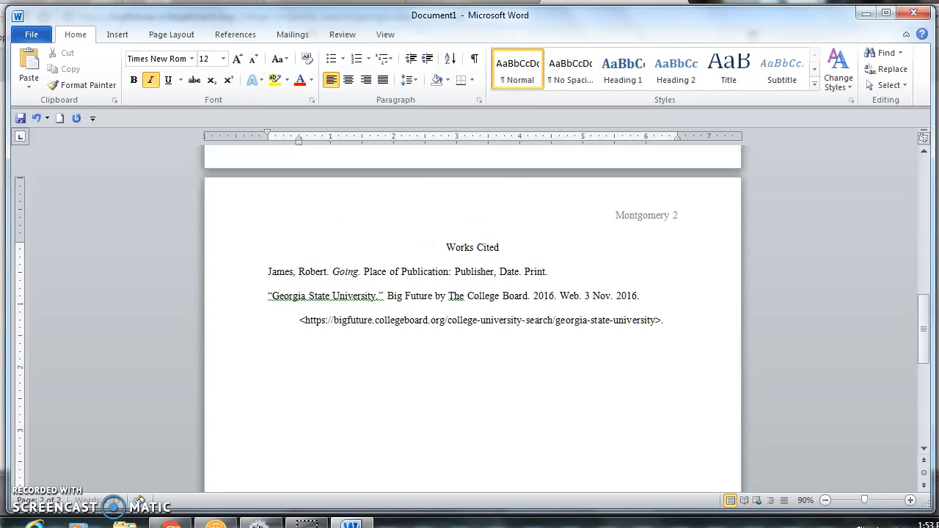
{"action": "type", "text": "Colle"}
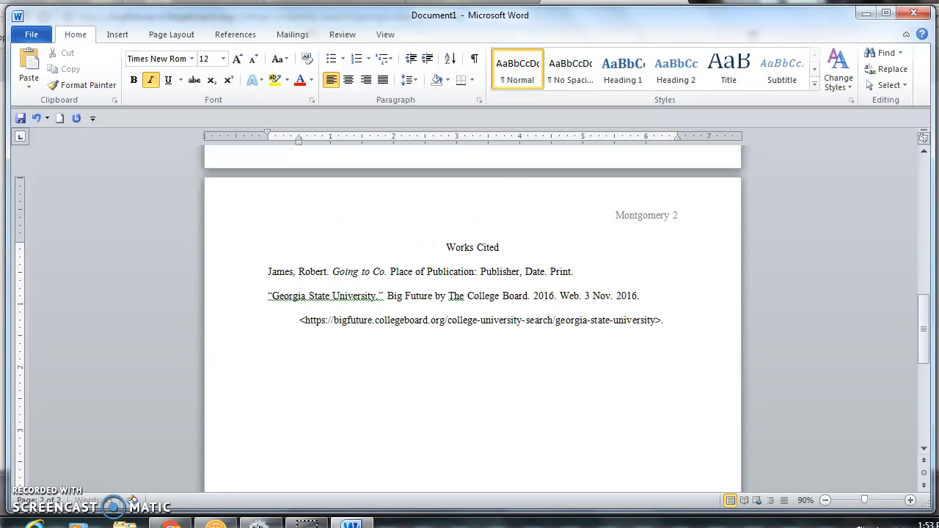
{"action": "type", "text": "ge"}
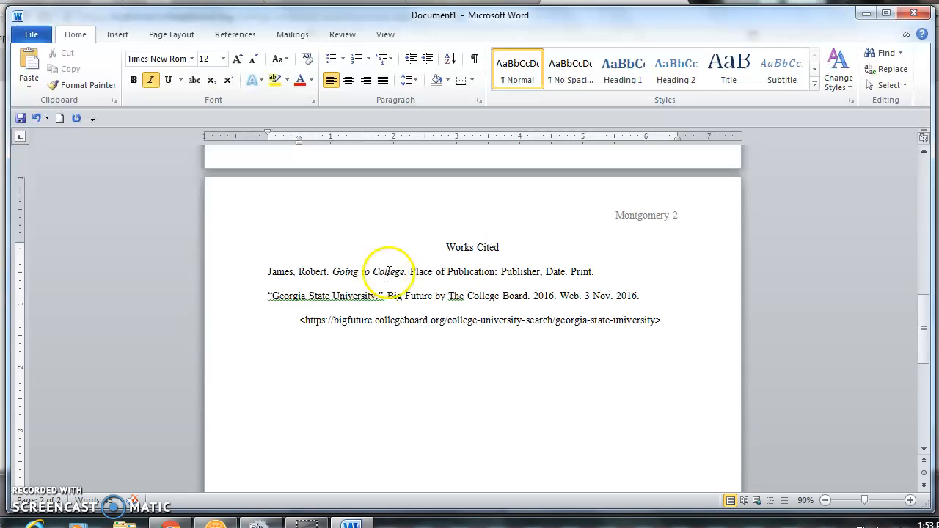
Replace the place-of-publication placeholder with Upper Saddle River, NJ.
{"action": "left_click_drag", "start_coordinate": [499, 276], "coordinate": [419, 278]}
{"action": "left_click", "coordinate": [470, 276]}
{"action": "type", "text": "New York"}
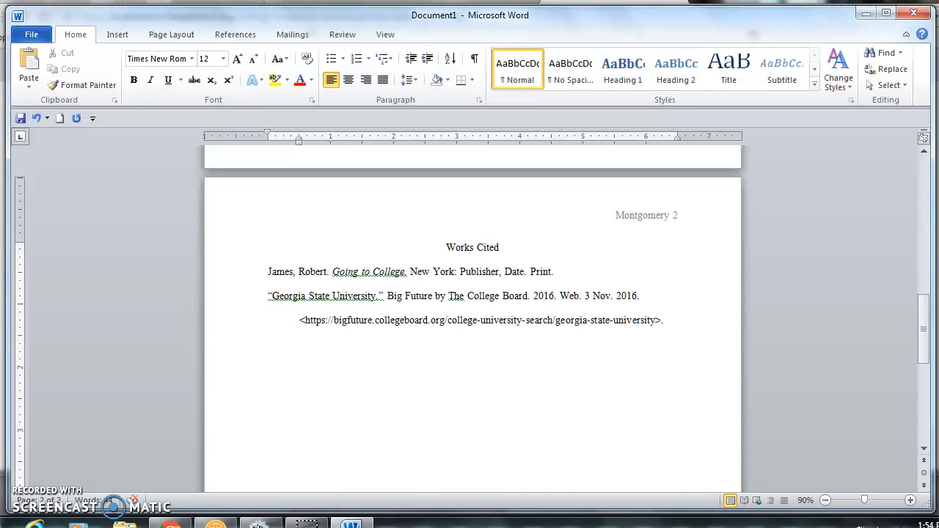
{"action": "key", "text": "BackSpace"}
{"action": "key", "text": "BackSpace"}
{"action": "key", "text": "BackSpace"}
{"action": "key", "text": "BackSpace"}
{"action": "key", "text": "BackSpace"}
{"action": "key", "text": "BackSpace"}
{"action": "key", "text": "BackSpace"}
{"action": "key", "text": "BackSpace"}
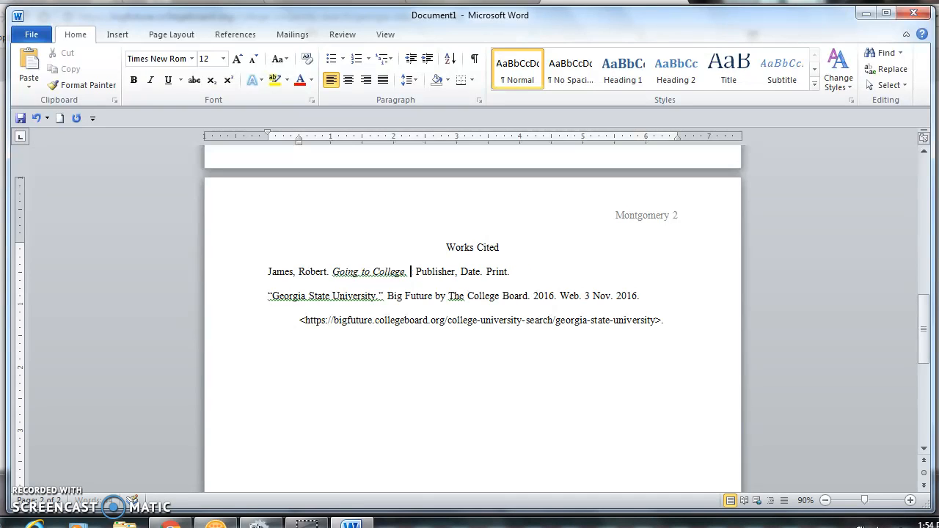
{"action": "key", "text": "Delete"}
{"action": "type", "text": "U"}
{"action": "type", "text": "pper:"}
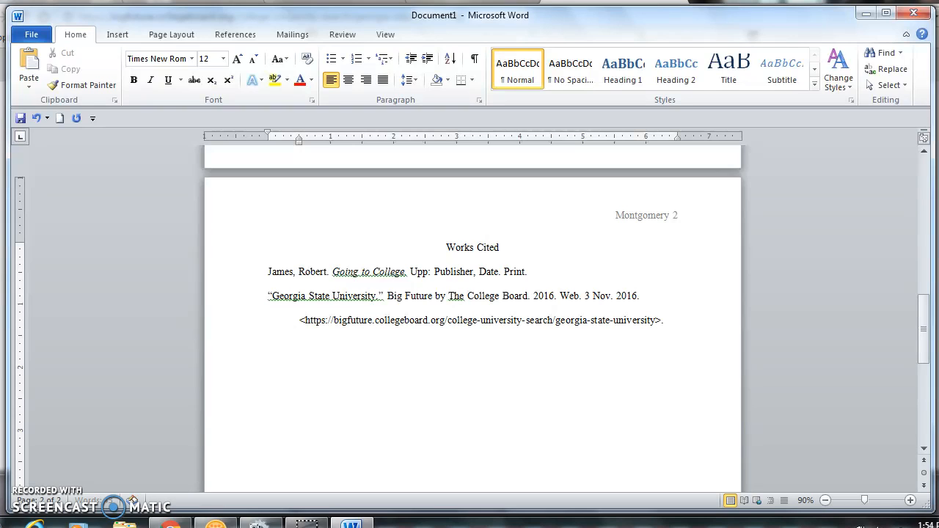
{"action": "type", "text": " Saddle R"}
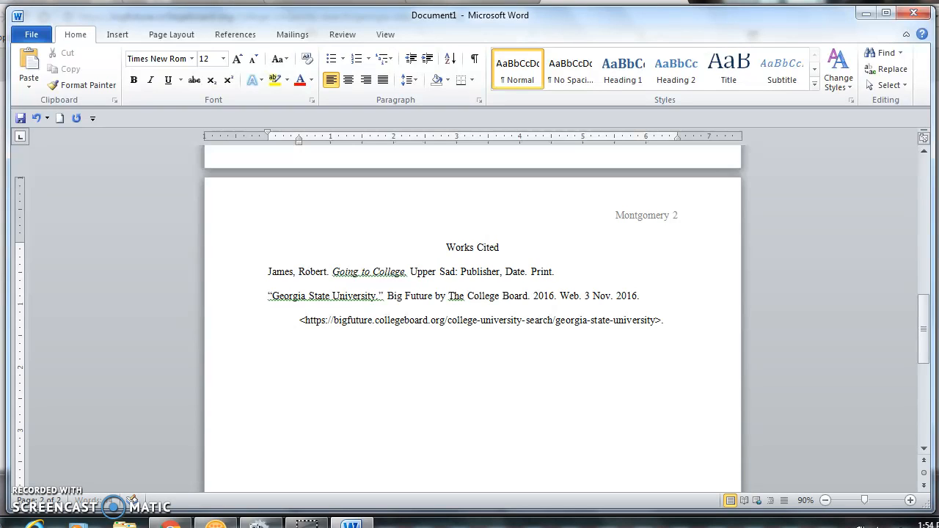
{"action": "type", "text": "iver"}
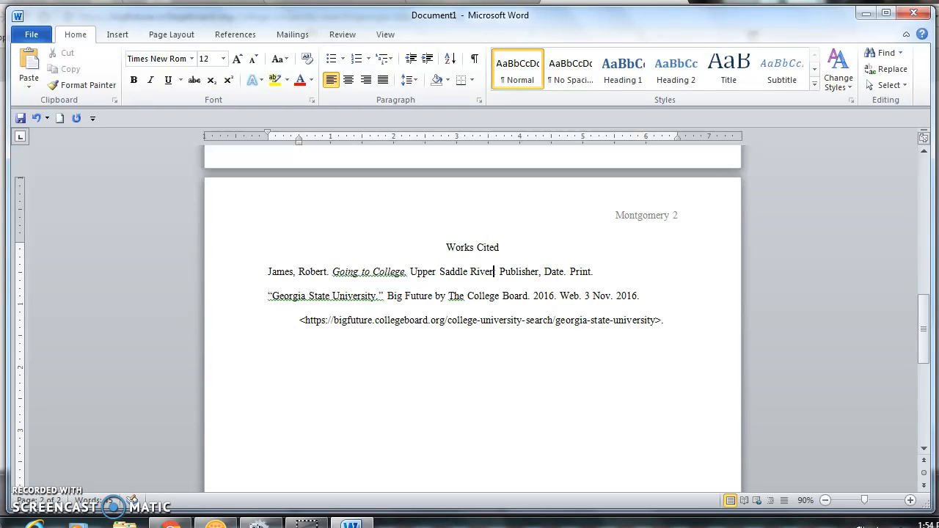
{"action": "type", "text": ", N"}
{"action": "type", "text": "J:"}
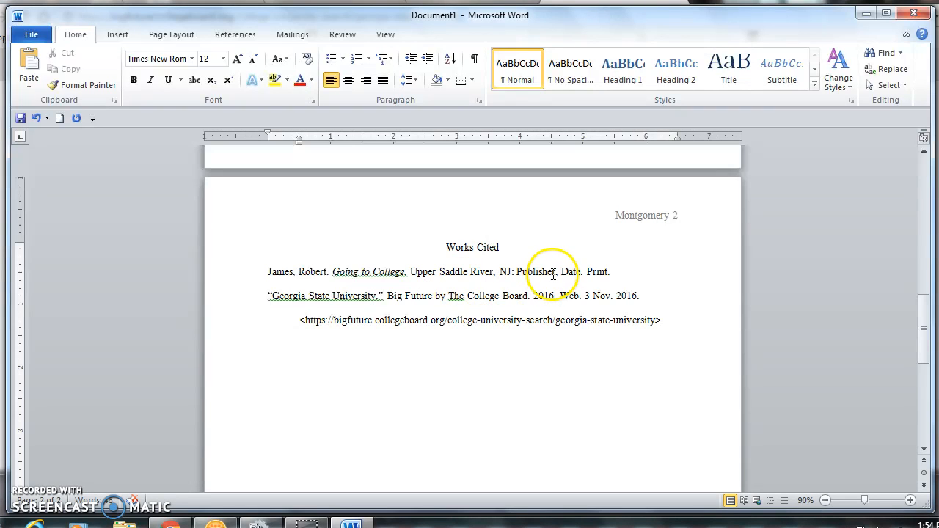
Set the book's publisher to Prentice Hall and its date to 2009.
{"action": "left_click_drag", "start_coordinate": [555, 273], "coordinate": [518, 274]}
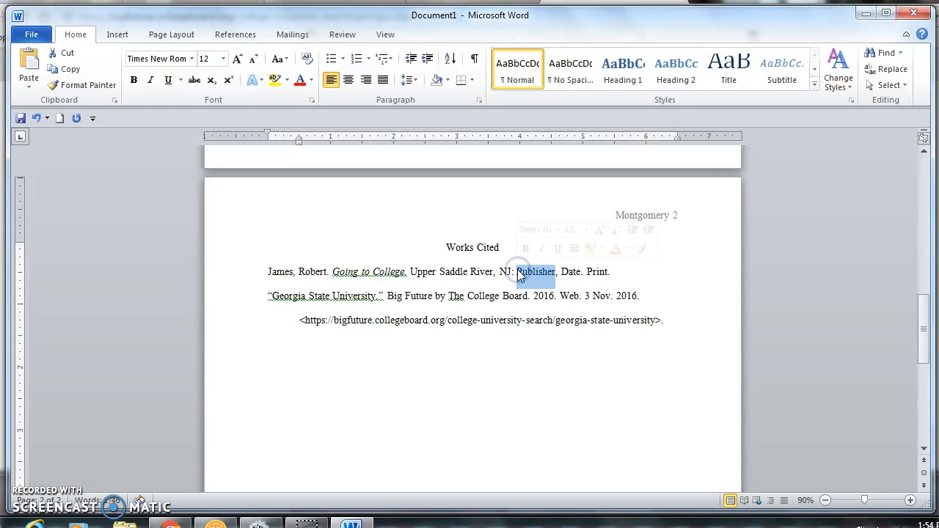
{"action": "type", "text": "Prentice Hall"}
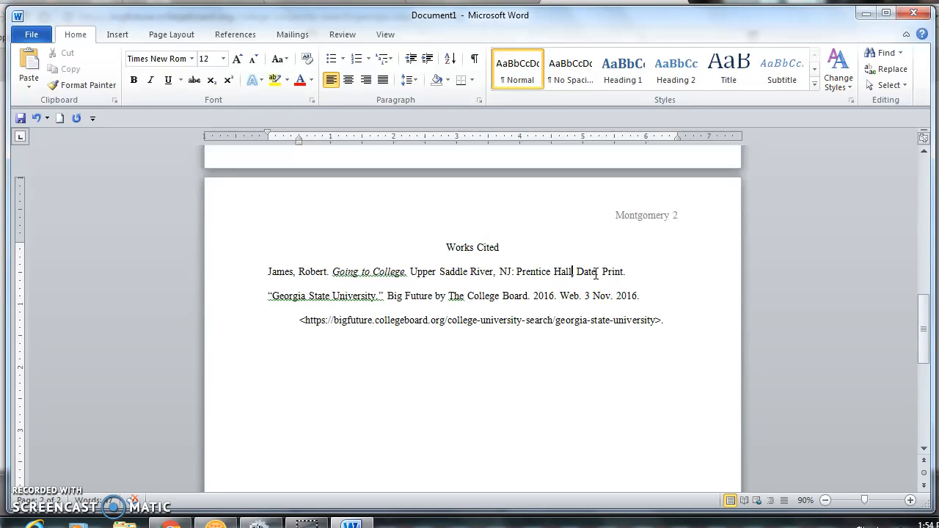
{"action": "double_click", "coordinate": [579, 271]}
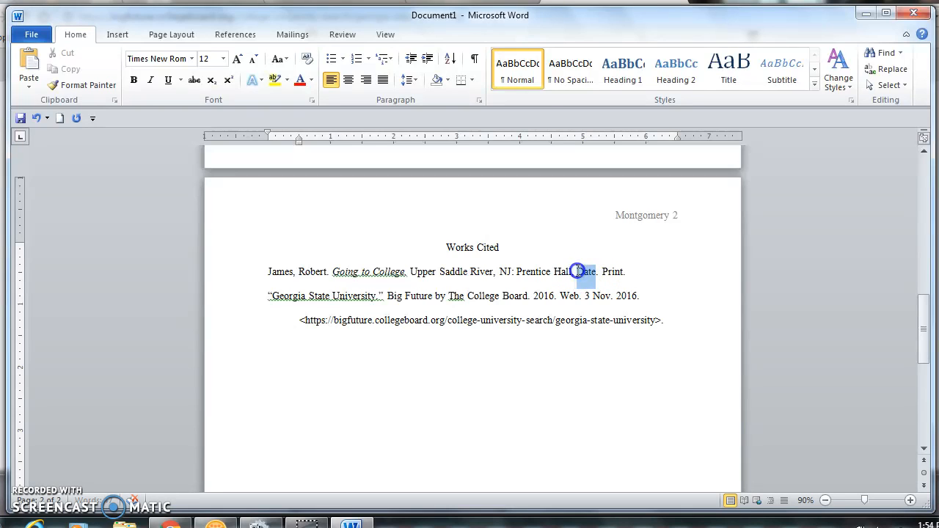
{"action": "type", "text": "2009"}
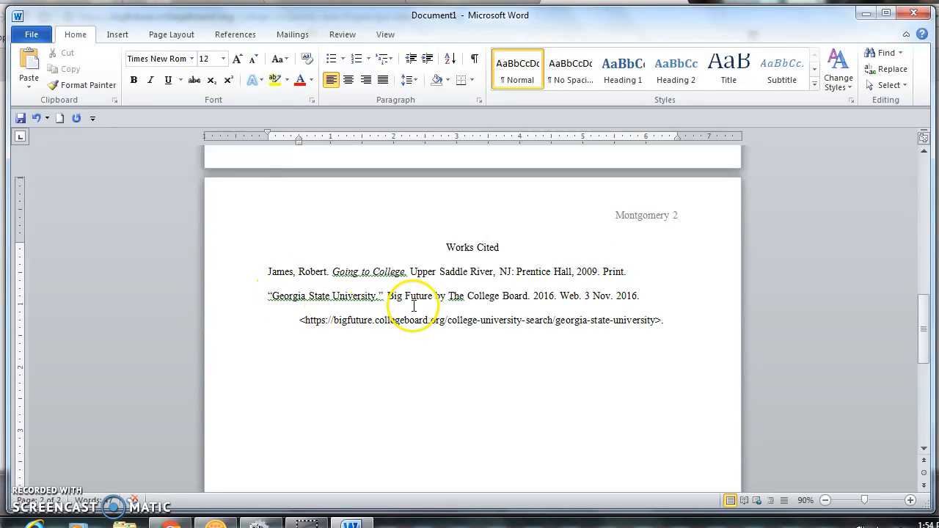
{"action": "left_click_drag", "start_coordinate": [627, 272], "coordinate": [261, 284]}
{"action": "key", "text": "ctrl+c"}
Move the Going to College book citation below the Georgia State University web entry.
{"action": "key", "text": "Delete"}
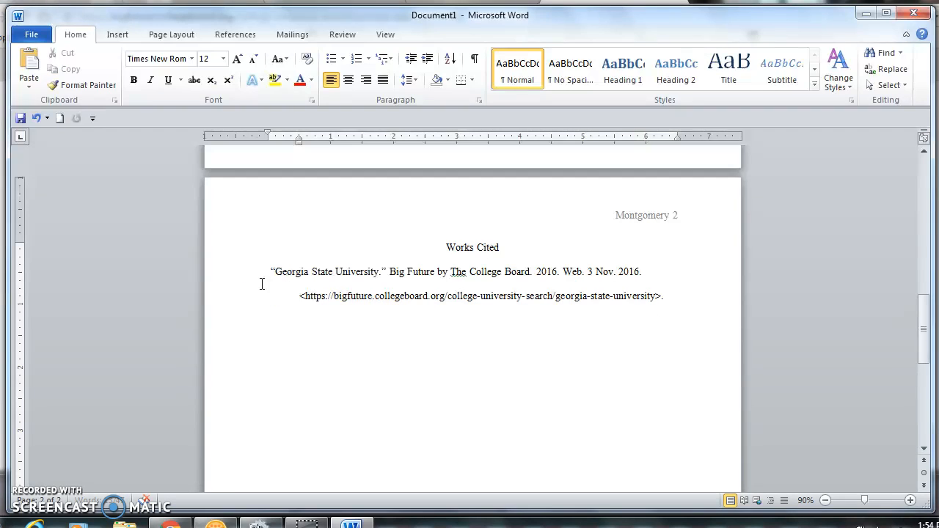
{"action": "left_click", "coordinate": [687, 299]}
{"action": "key", "text": "Return"}
{"action": "key", "text": "ctrl+v"}
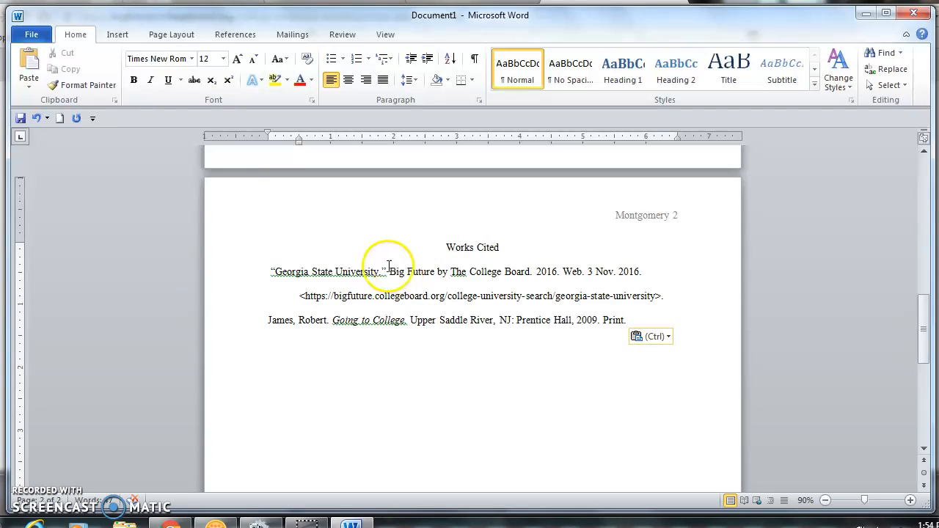
{"action": "left_click_drag", "start_coordinate": [924, 317], "coordinate": [922, 213]}
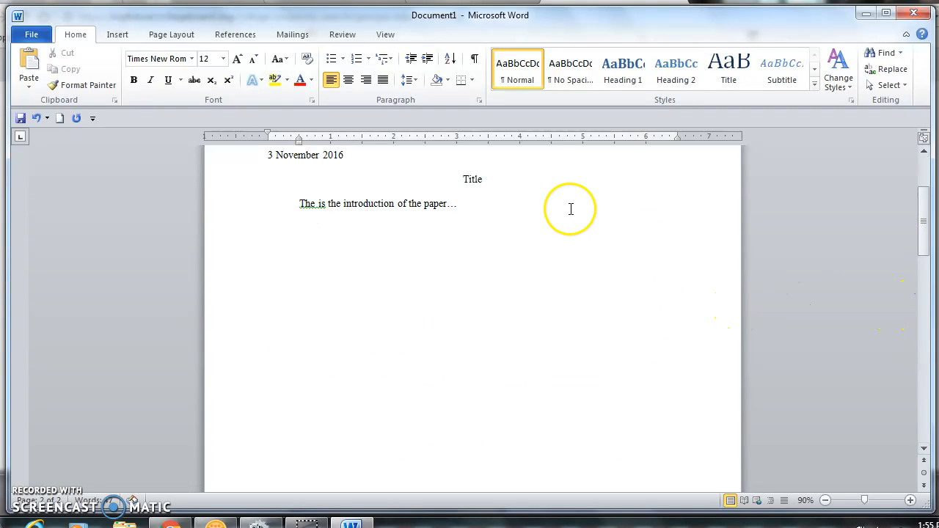
Add '. I am giving you information from a source, so I cite my source (' after the introduction.
{"action": "left_click", "coordinate": [523, 203]}
{"action": "type", "text": ". "}
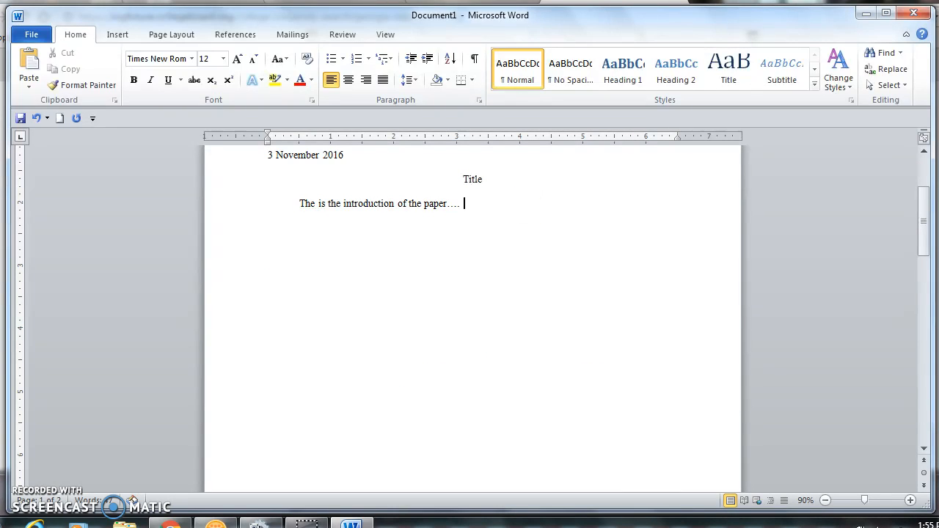
{"action": "type", "text": "I am giving you inf"}
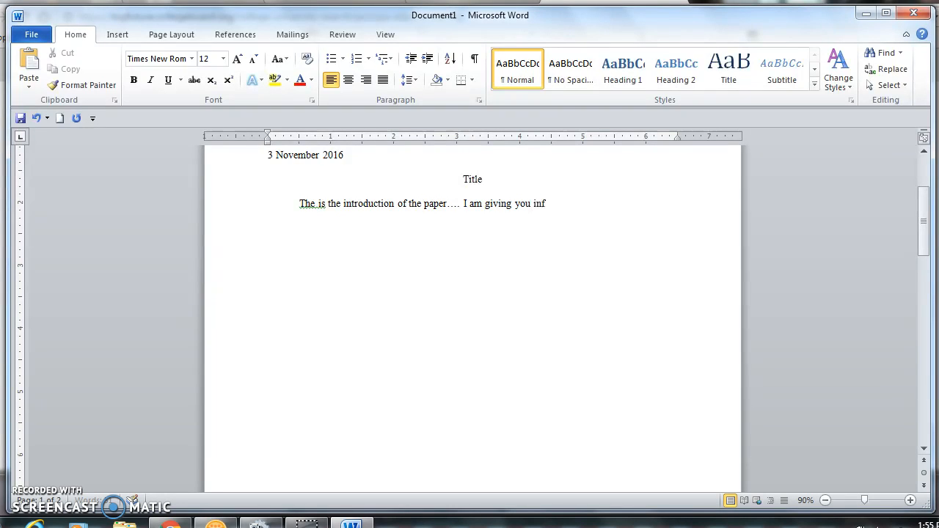
{"action": "type", "text": "ormation from a source, so I cite m"}
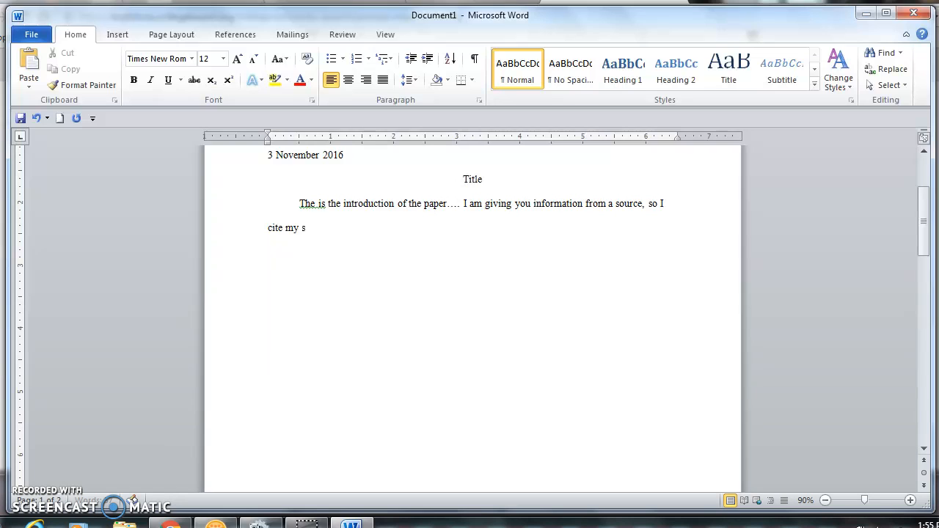
{"action": "type", "text": "y source ("}
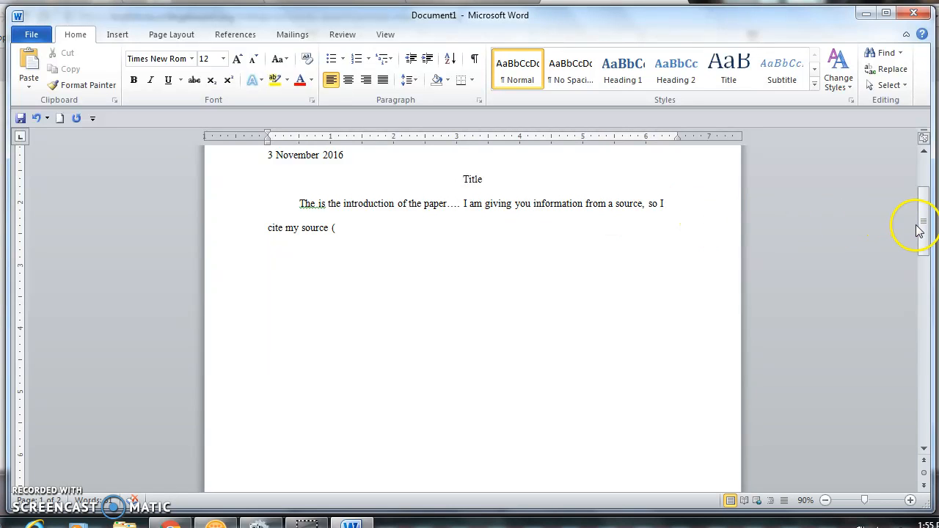
{"action": "left_click_drag", "start_coordinate": [928, 238], "coordinate": [923, 327]}
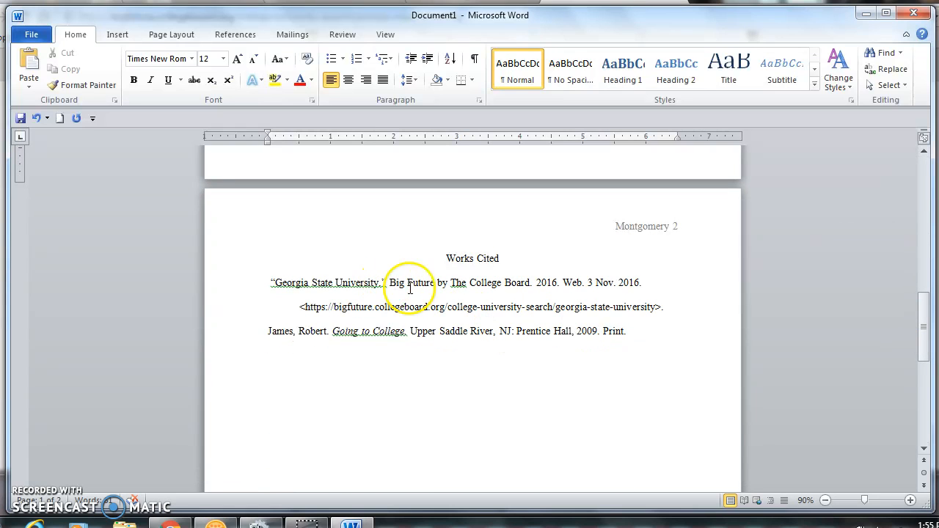
Paste the "Georgia State University" title inside the parentheses, removing its trailing period.
{"action": "left_click_drag", "start_coordinate": [387, 283], "coordinate": [267, 285]}
{"action": "key", "text": "ctrl+c"}
{"action": "left_click_drag", "start_coordinate": [918, 330], "coordinate": [899, 236]}
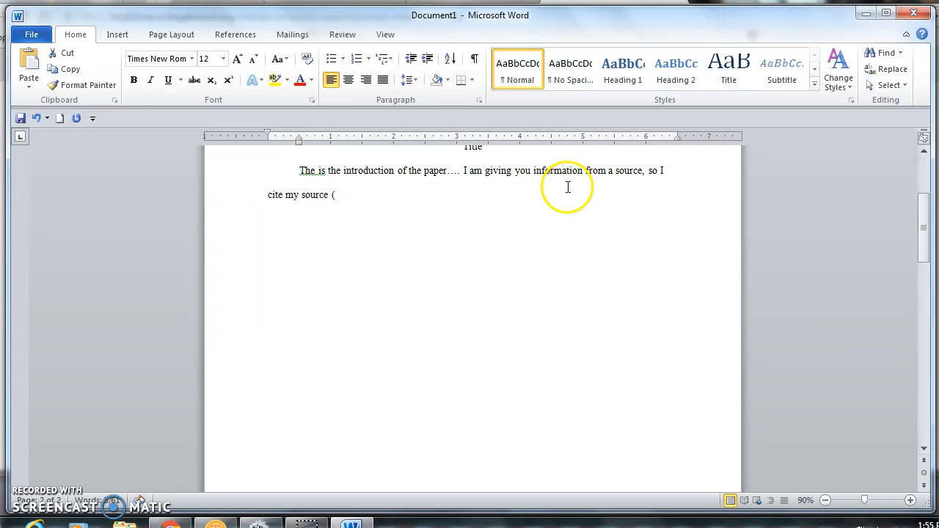
{"action": "left_click", "coordinate": [338, 195]}
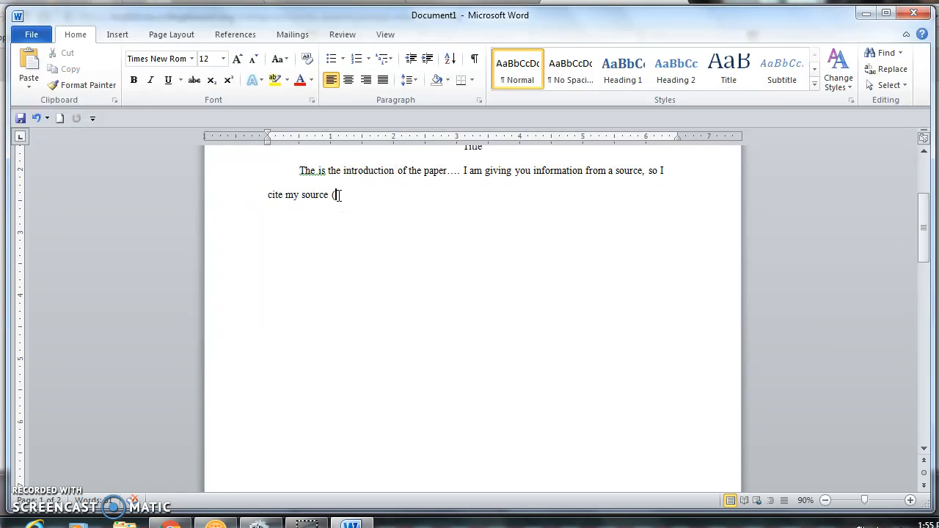
{"action": "key", "text": "ctrl+v"}
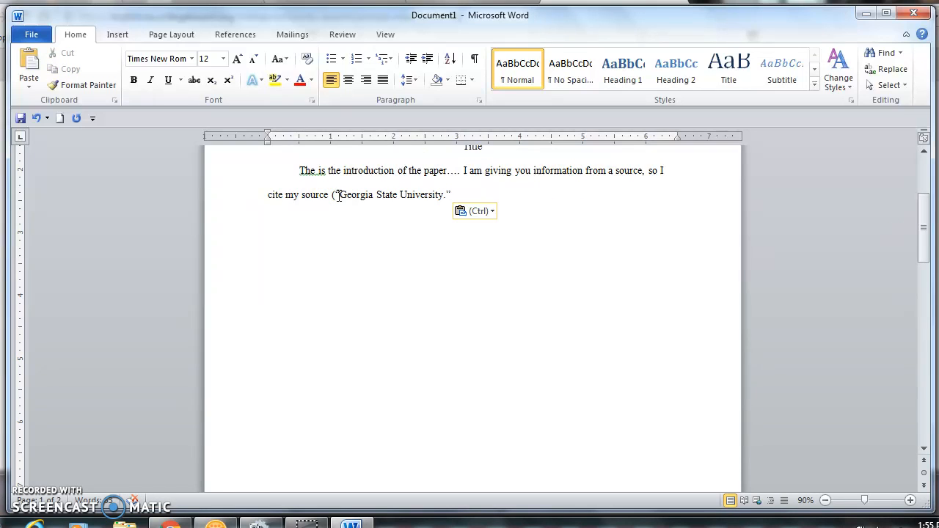
{"action": "left_click", "coordinate": [445, 195]}
{"action": "key", "text": "Delete"}
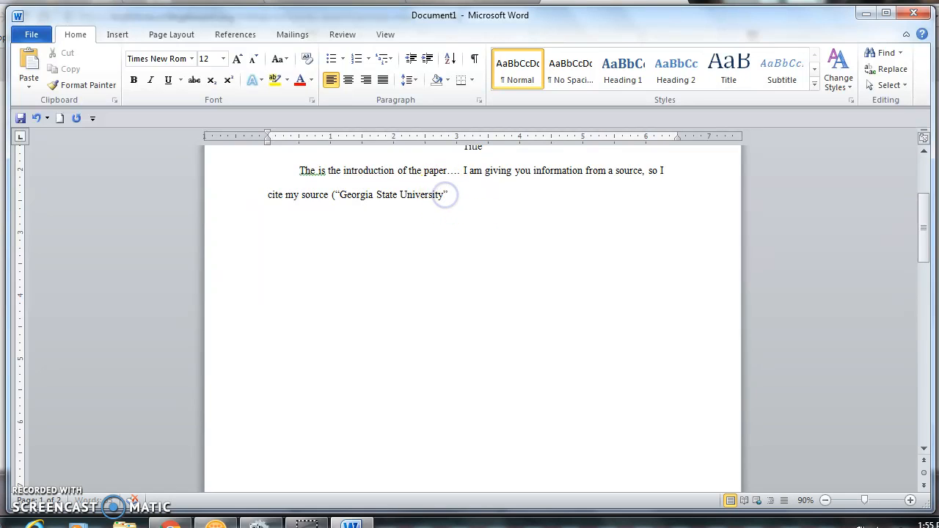
{"action": "left_click", "coordinate": [452, 194]}
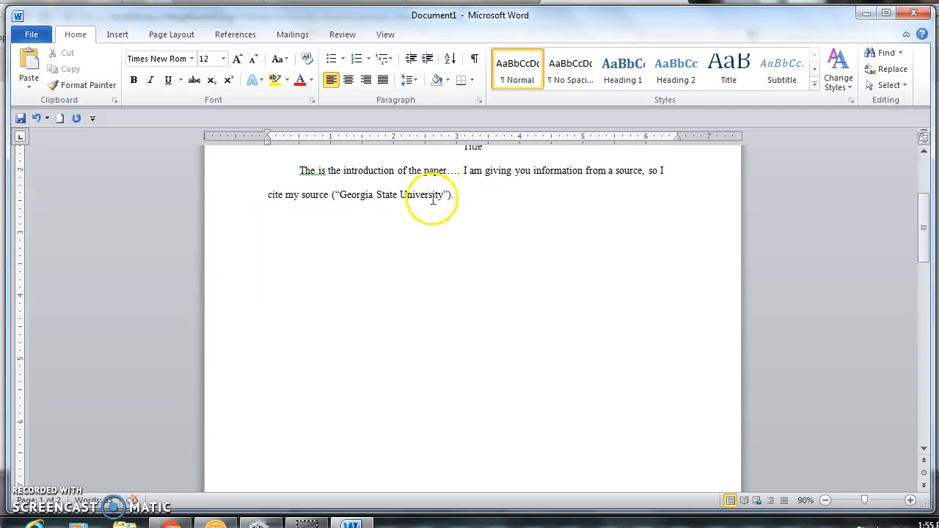
Start a new paragraph at 'I am giving' so the cited sentence stands on its own.
{"action": "left_click", "coordinate": [464, 173]}
{"action": "key", "text": "Return"}
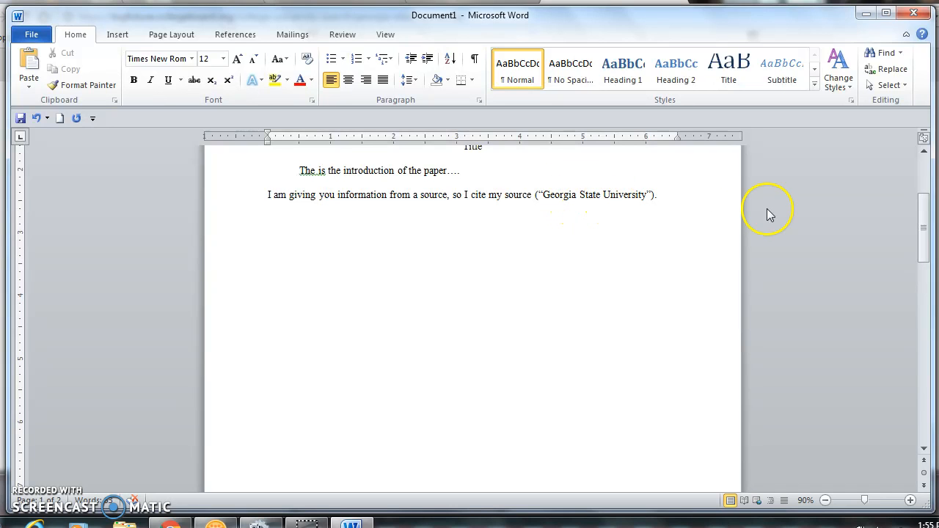
{"action": "left_click_drag", "start_coordinate": [927, 229], "coordinate": [922, 318]}
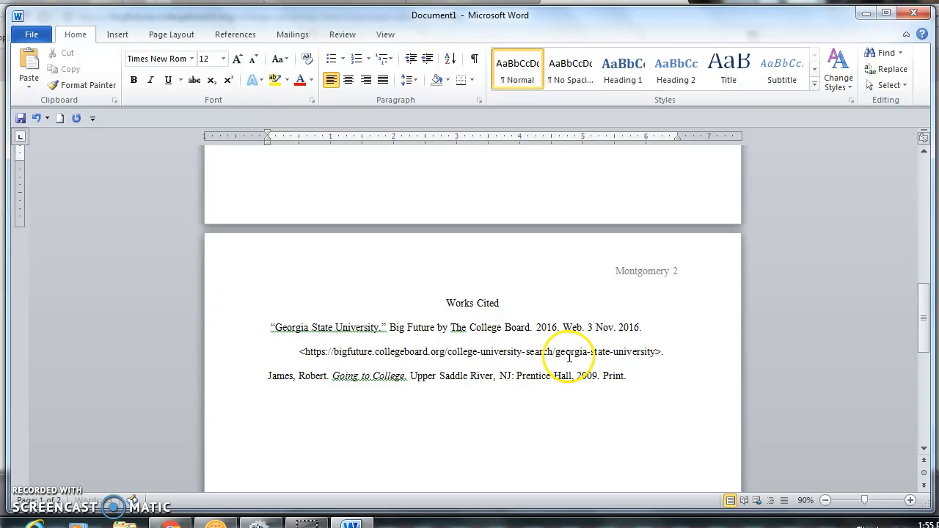
{"action": "left_click_drag", "start_coordinate": [924, 313], "coordinate": [923, 215]}
{"action": "left_click", "coordinate": [496, 211]}
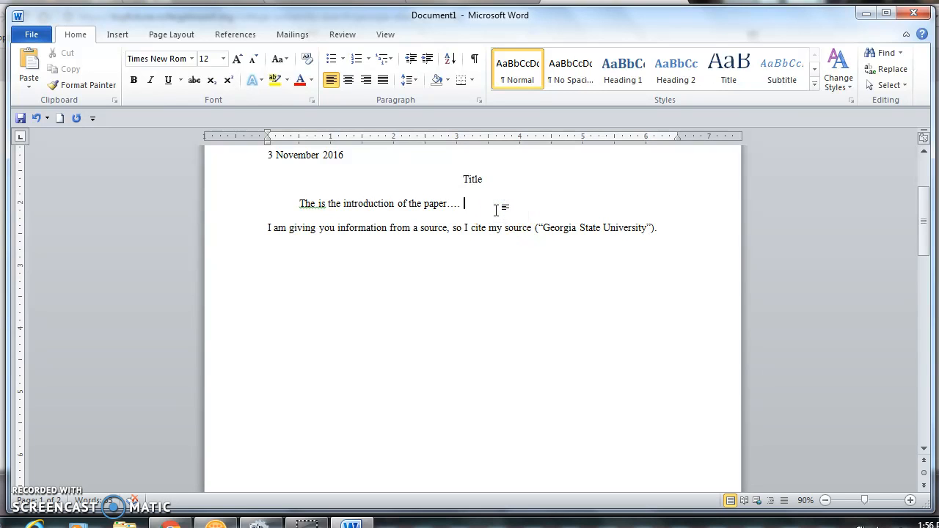
After 'paper', add 'Going to college requires this, this, and this (James 34-35).'.
{"action": "key", "text": "BackSpace"}
{"action": "type", "text": "r"}
{"action": "key", "text": "BackSpace"}
{"action": "type", "text": "Going to Co"}
{"action": "key", "text": "BackSpace"}
{"action": "key", "text": "BackSpace"}
{"action": "type", "text": "college requires"}
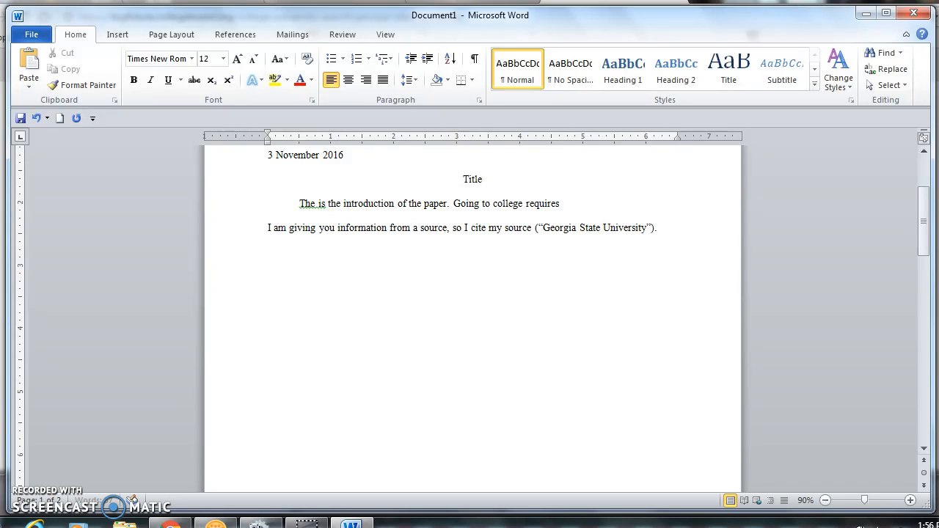
{"action": "type", "text": " the"}
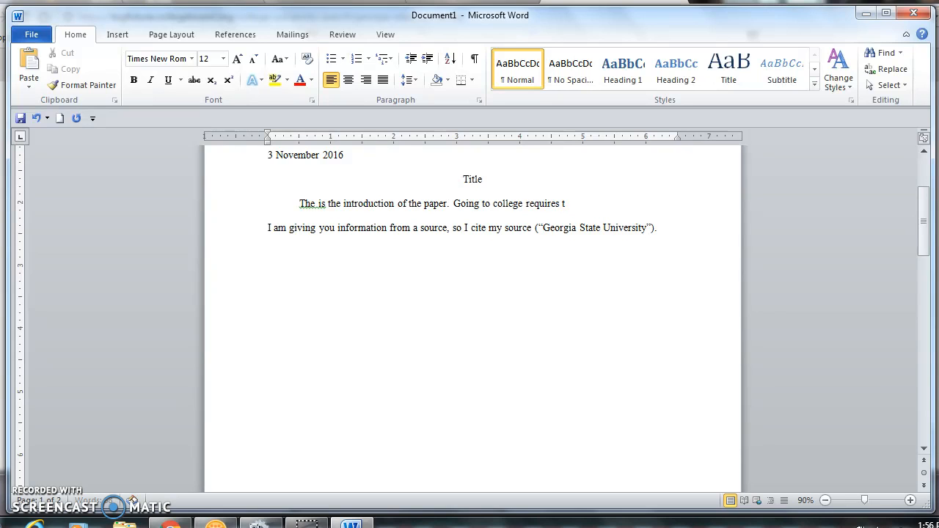
{"action": "type", "text": "his, this, and this ("}
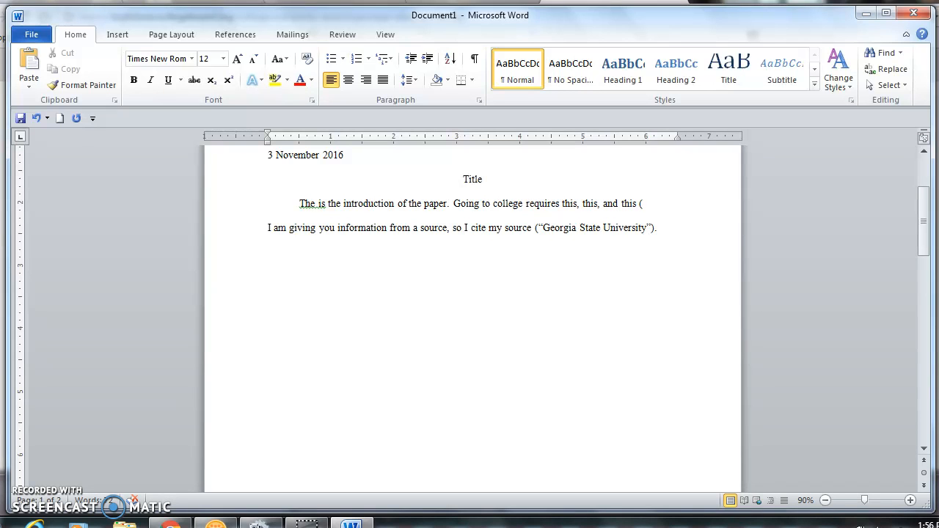
{"action": "mouse_move", "coordinate": [922, 243]}
{"action": "left_mouse_down"}
{"action": "mouse_move", "coordinate": [922, 333]}
{"action": "mouse_move", "coordinate": [916, 226]}
{"action": "left_mouse_up"}
{"action": "type", "text": "James "}
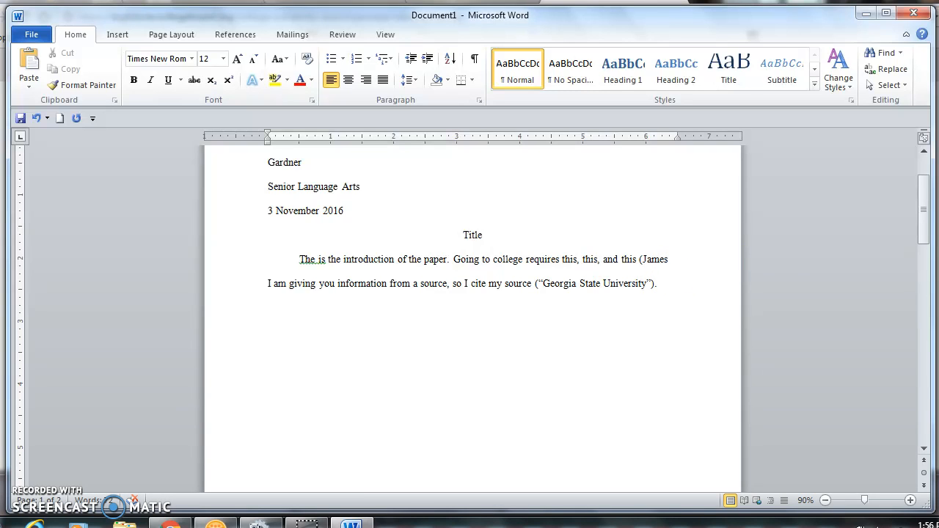
{"action": "type", "text": "34"}
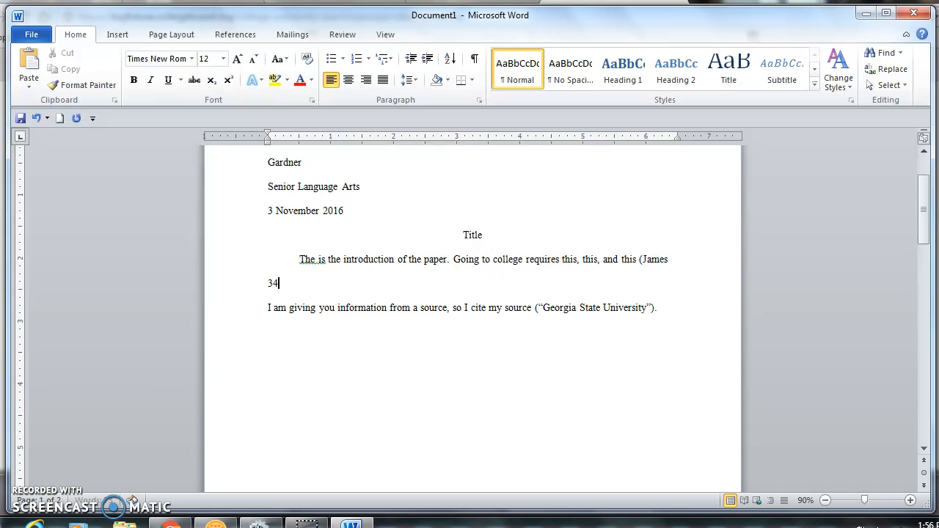
{"action": "type", "text": "-35)."}
Merge the 'I am giving' sentence back into the introduction paragraph.
{"action": "left_click", "coordinate": [265, 307]}
{"action": "key", "text": "BackSpace"}
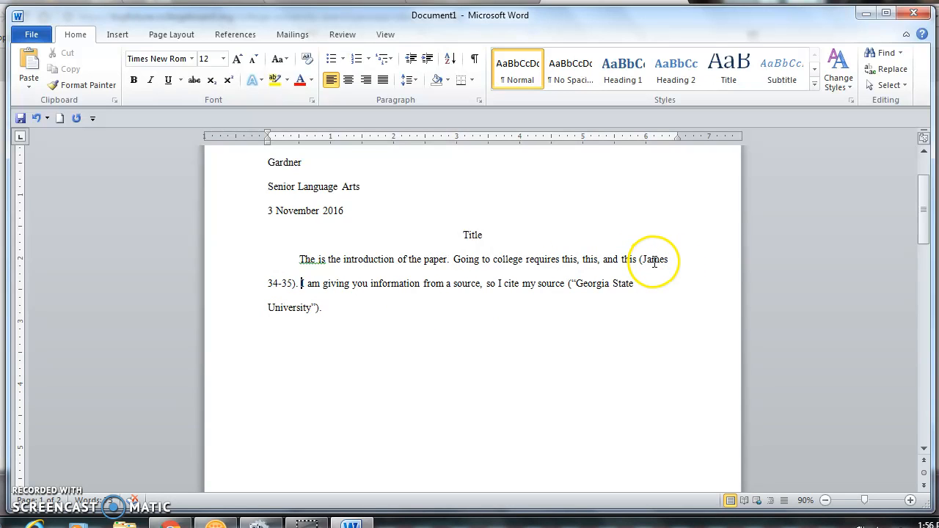
{"action": "left_click", "coordinate": [274, 282]}
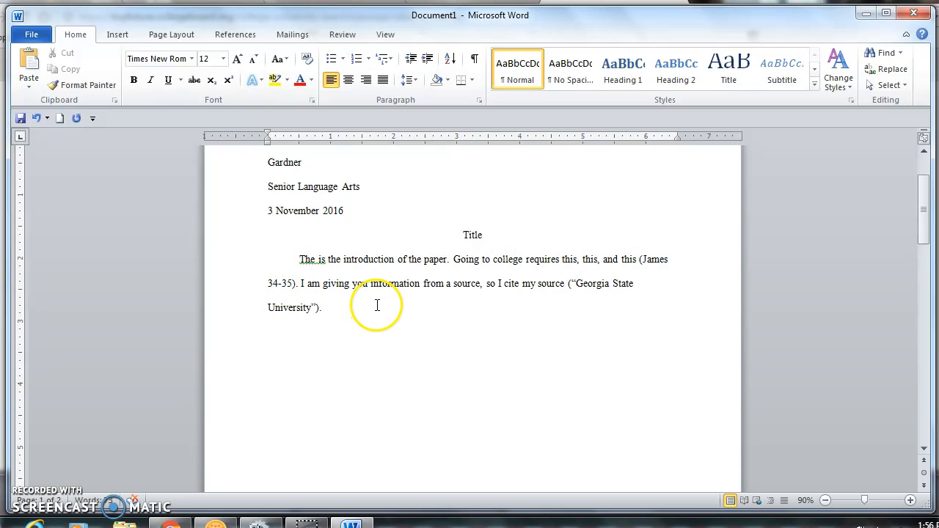